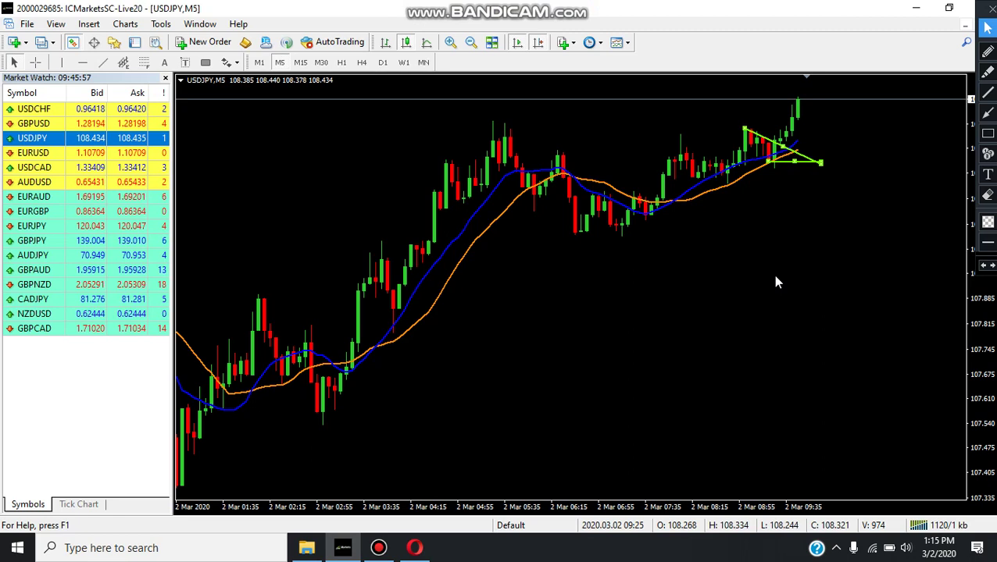
# Draw a red rectangle around the latest candles and the triangle pattern.
pyautogui.click(988, 133)
pyautogui.moveTo(719, 84); pyautogui.dragTo(855, 210)
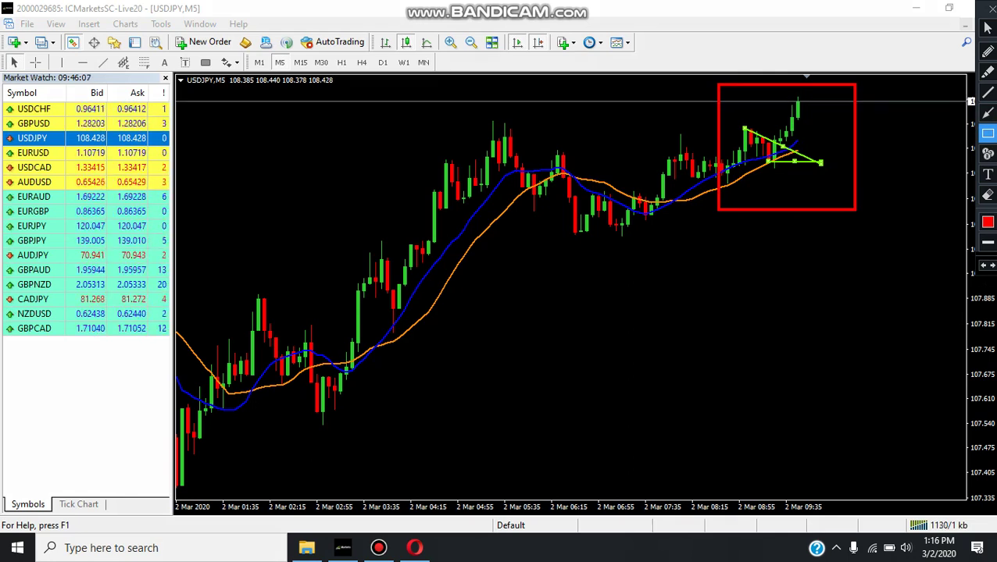
pyautogui.click(988, 92)
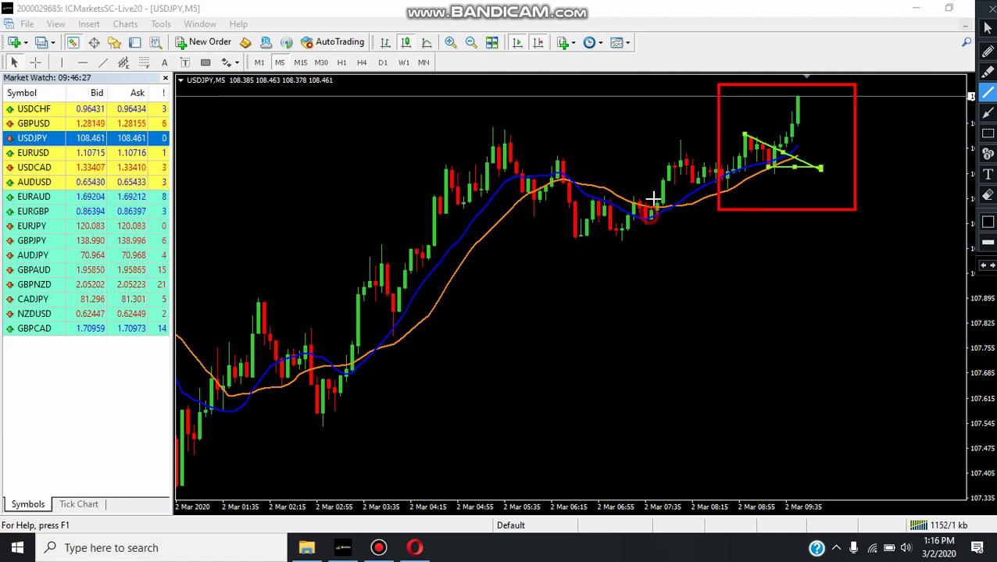
# Set the drawing pen to yellow with a 3 px line width.
pyautogui.click(987, 233)
pyautogui.click(865, 77)
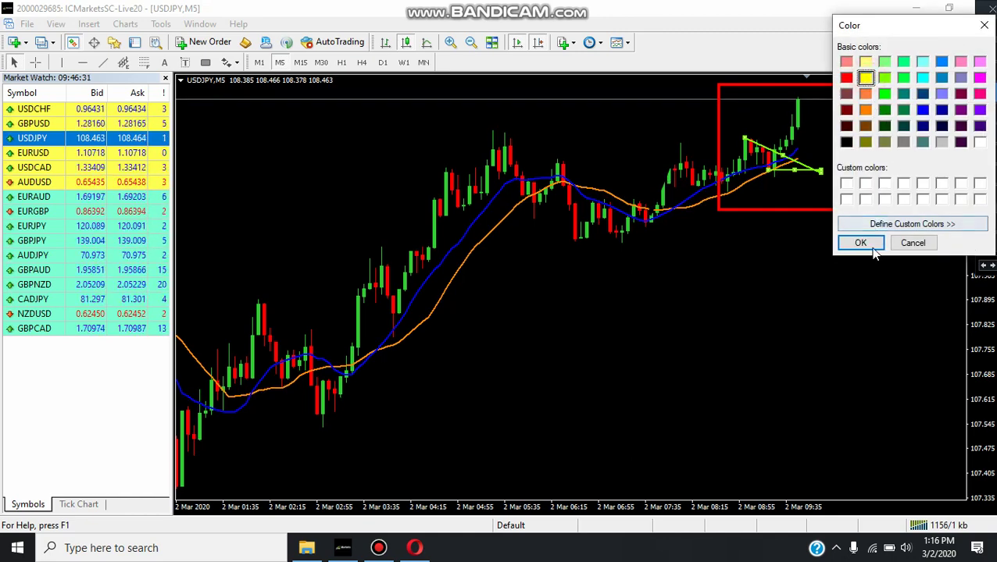
pyautogui.click(873, 247)
pyautogui.click(987, 242)
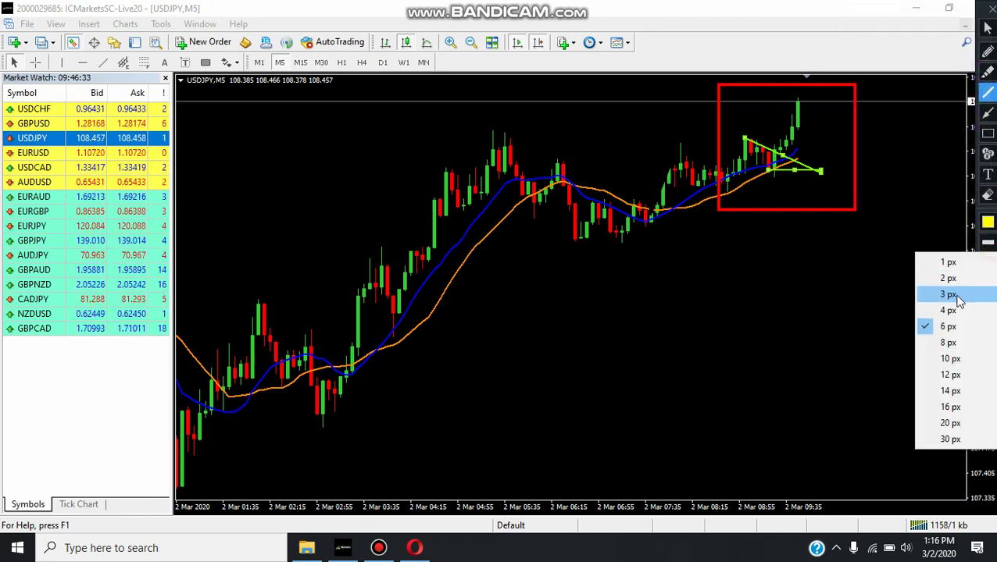
pyautogui.click(953, 311)
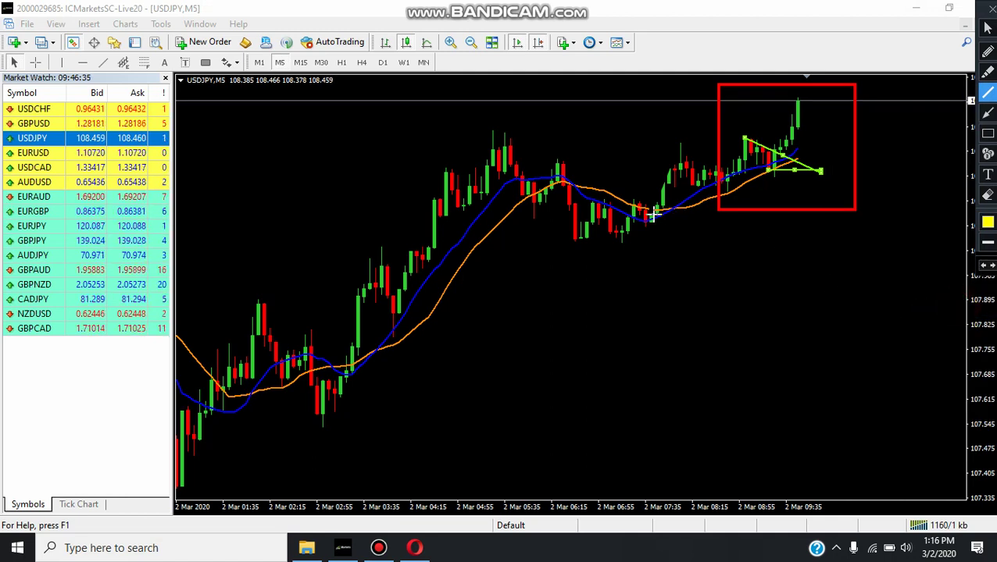
pyautogui.click(987, 195)
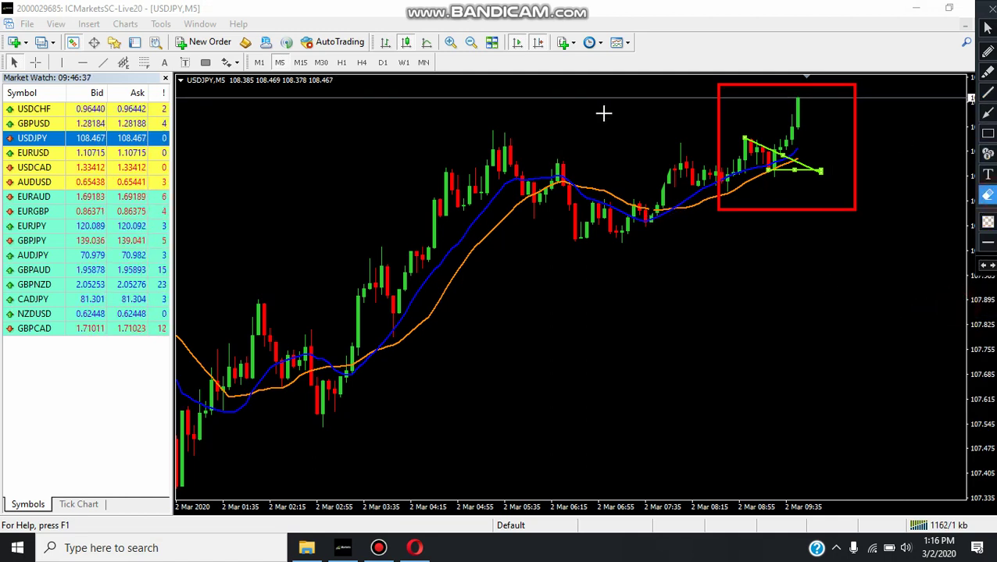
# Sketch a yellow zigzag over the recent price swings, then erase the stray upper stroke.
pyautogui.click(988, 114)
pyautogui.moveTo(682, 148); pyautogui.dragTo(725, 186)
pyautogui.moveTo(752, 134); pyautogui.dragTo(773, 183)
pyautogui.moveTo(810, 92); pyautogui.dragTo(816, 90)
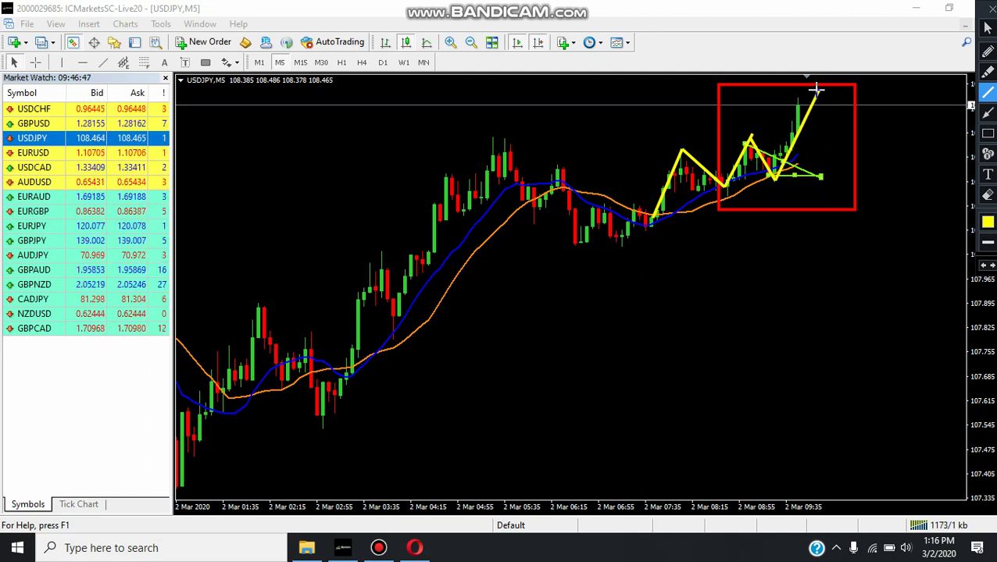
pyautogui.click(988, 193)
pyautogui.moveTo(772, 89); pyautogui.dragTo(846, 207)
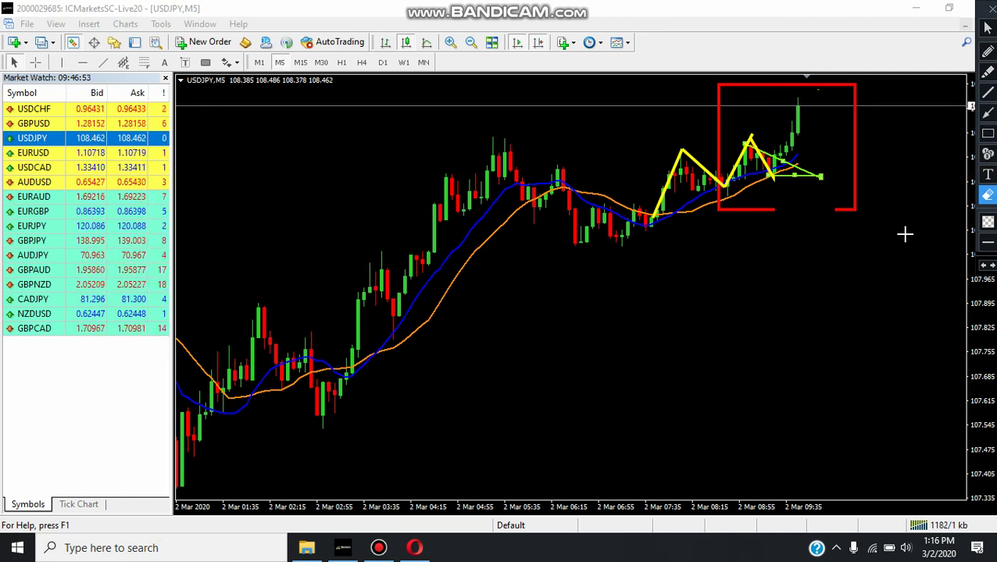
# Draw a blue freehand line rising toward the latest high.
pyautogui.click(989, 115)
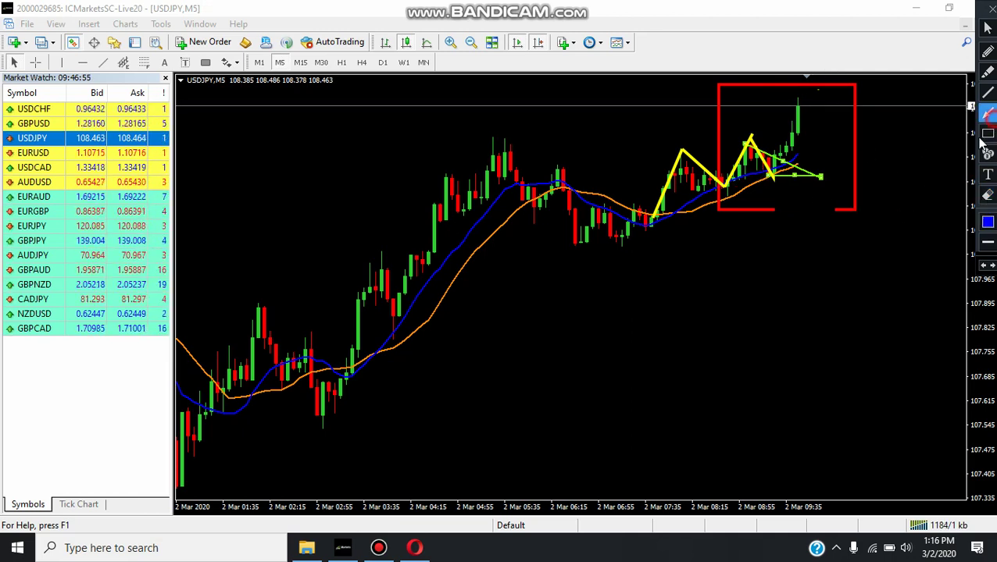
pyautogui.moveTo(793, 195)
pyautogui.mouseDown()
pyautogui.moveTo(879, 67)
pyautogui.moveTo(858, 104)
pyautogui.mouseUp()
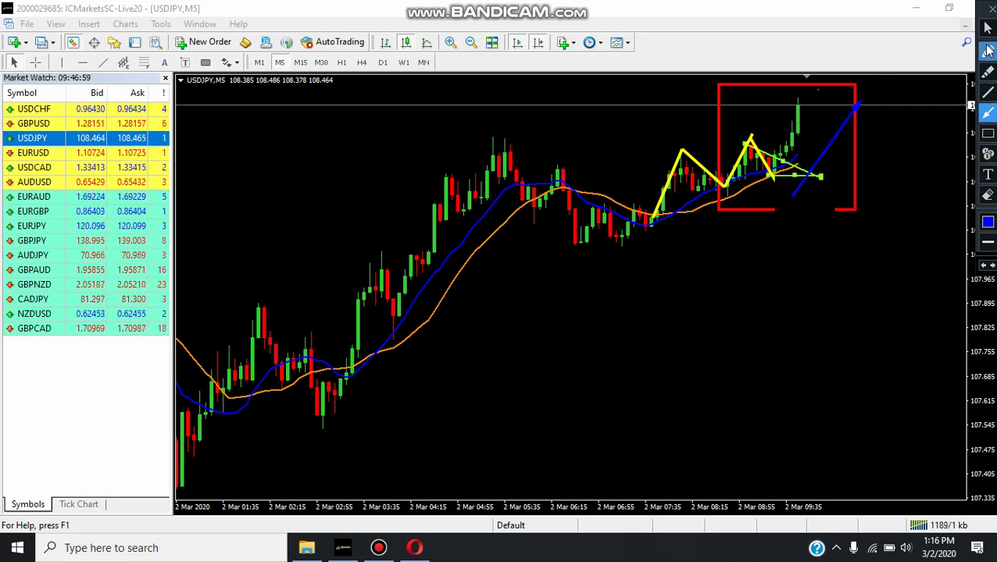
pyautogui.click(989, 92)
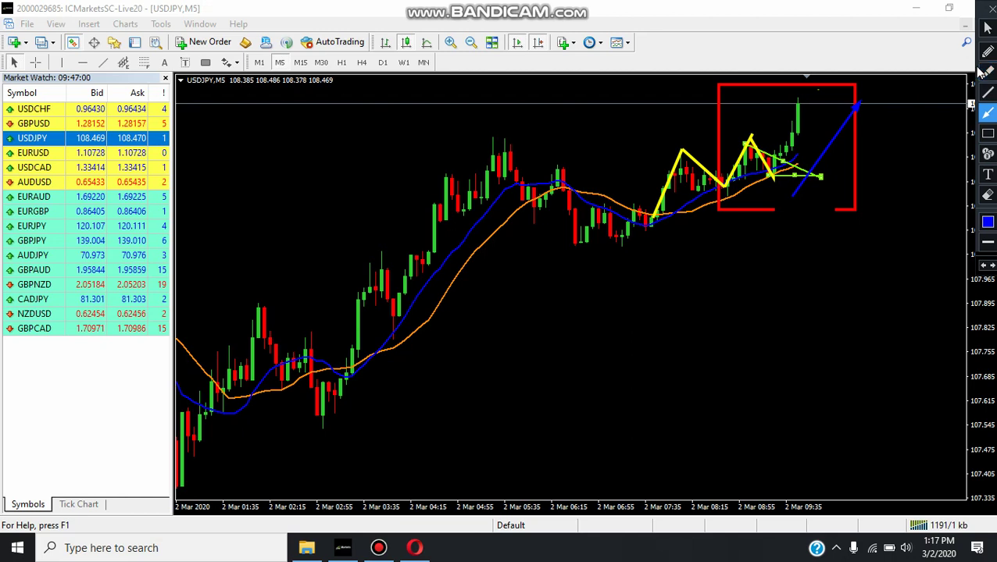
# Erase all hand-drawn annotations, leaving only the green triangle, and return to the selection arrow.
pyautogui.click(988, 194)
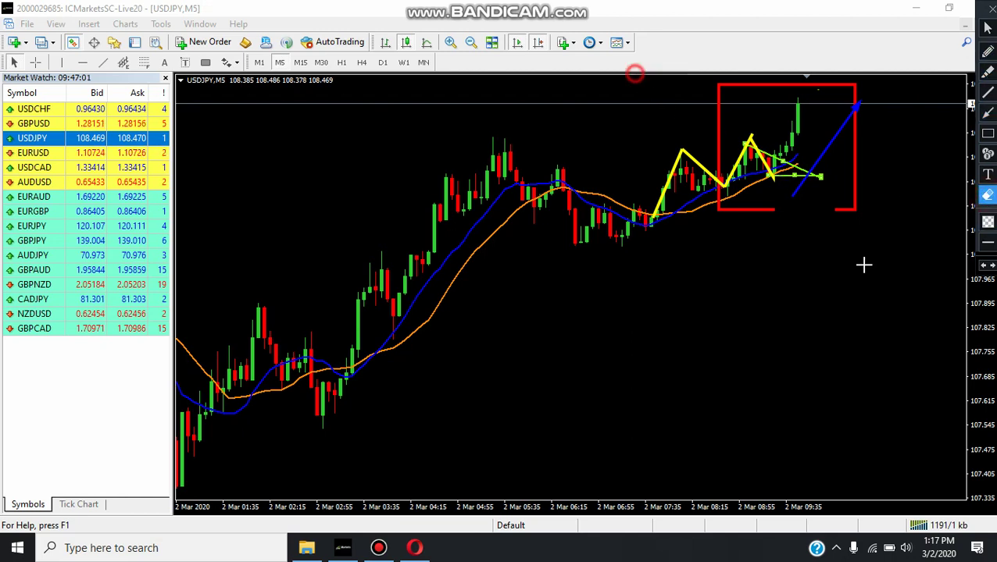
pyautogui.click(736, 159)
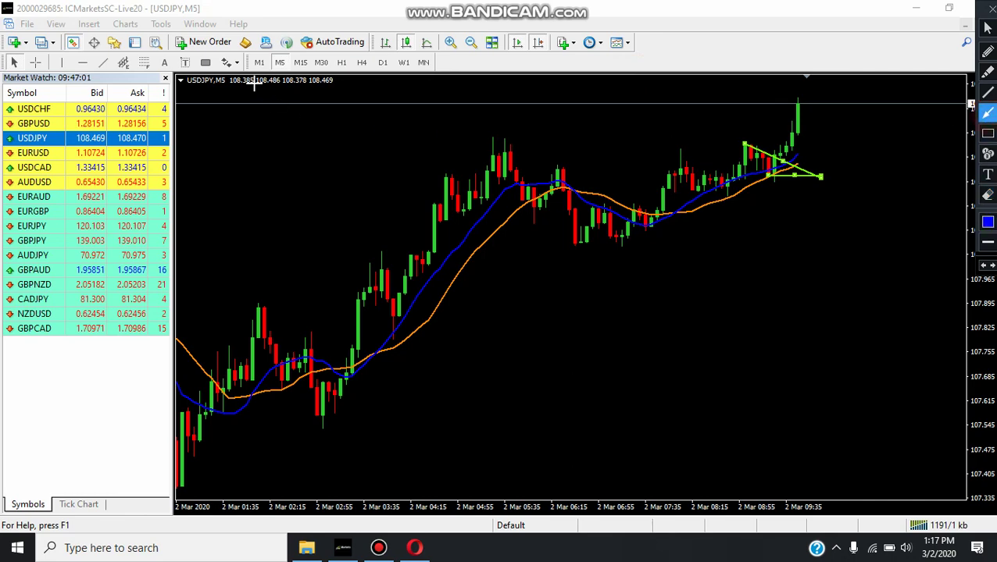
pyautogui.click(987, 28)
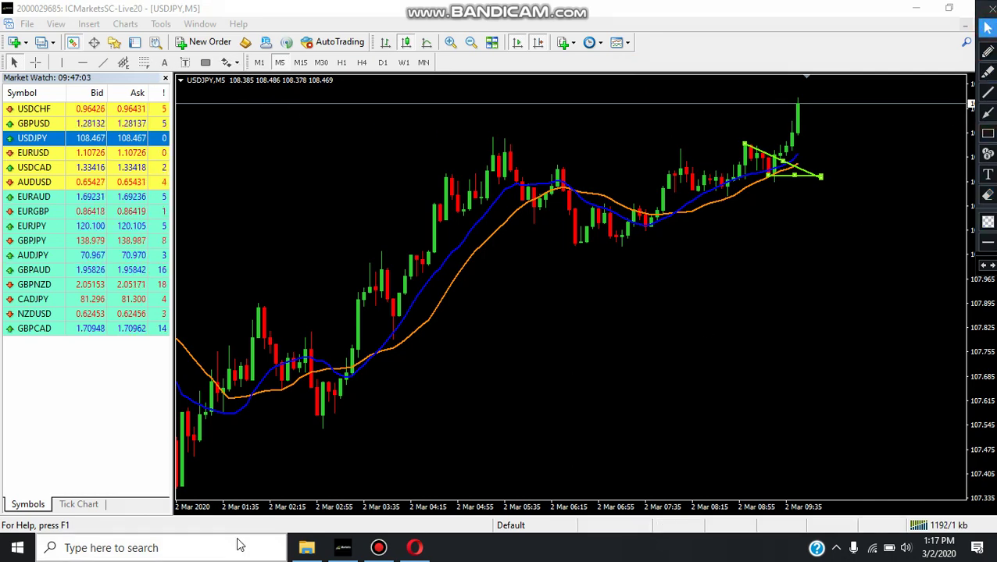
# Show the Binary.com USD/JPY Higher contract details, with spot 108.467 and $7.86 profit.
pyautogui.click(413, 548)
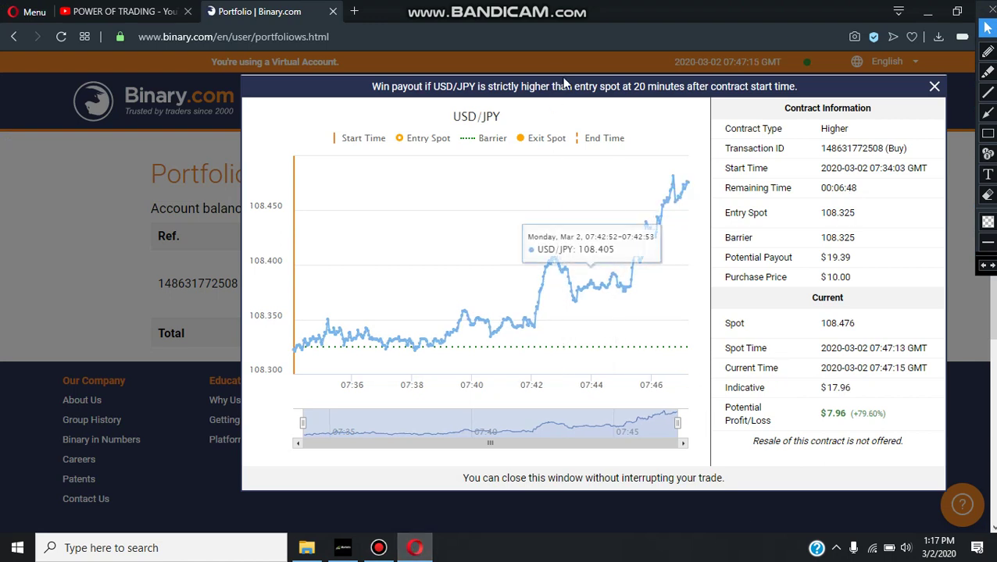
pyautogui.click(344, 548)
pyautogui.click(354, 552)
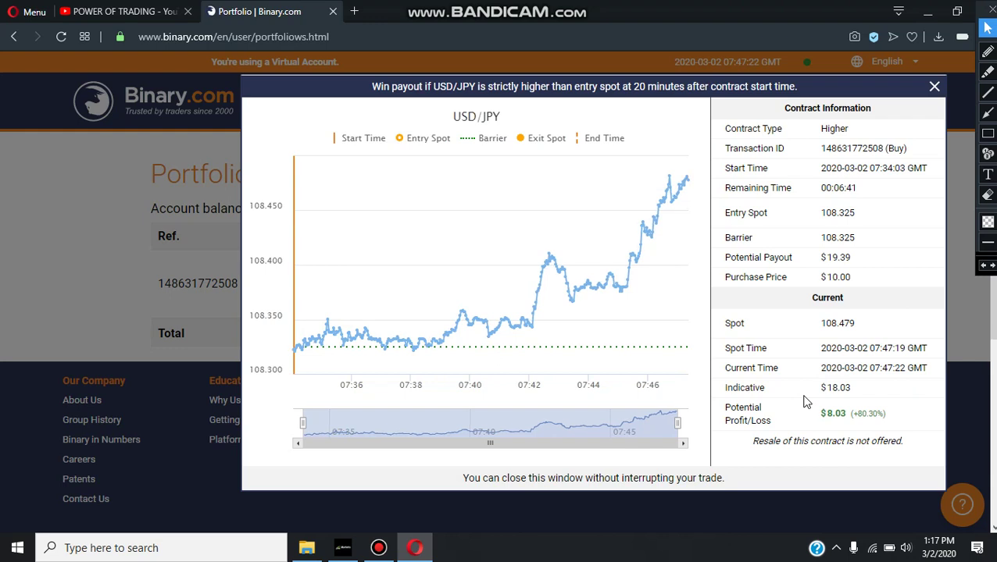
pyautogui.moveTo(697, 197)
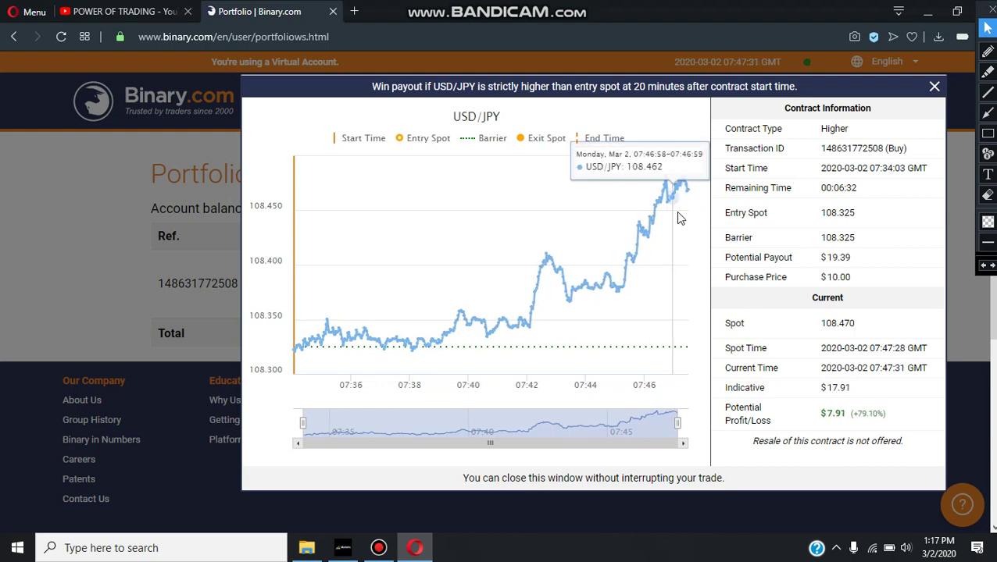
# Return to the USDJPY chart and box the recent candles in red.
pyautogui.click(348, 550)
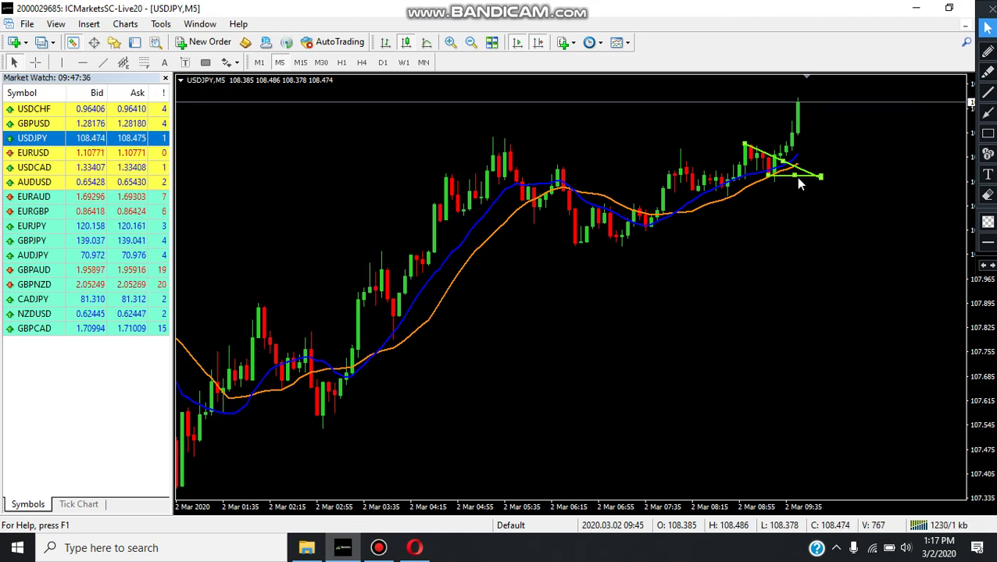
pyautogui.click(988, 133)
pyautogui.moveTo(749, 138); pyautogui.dragTo(790, 216)
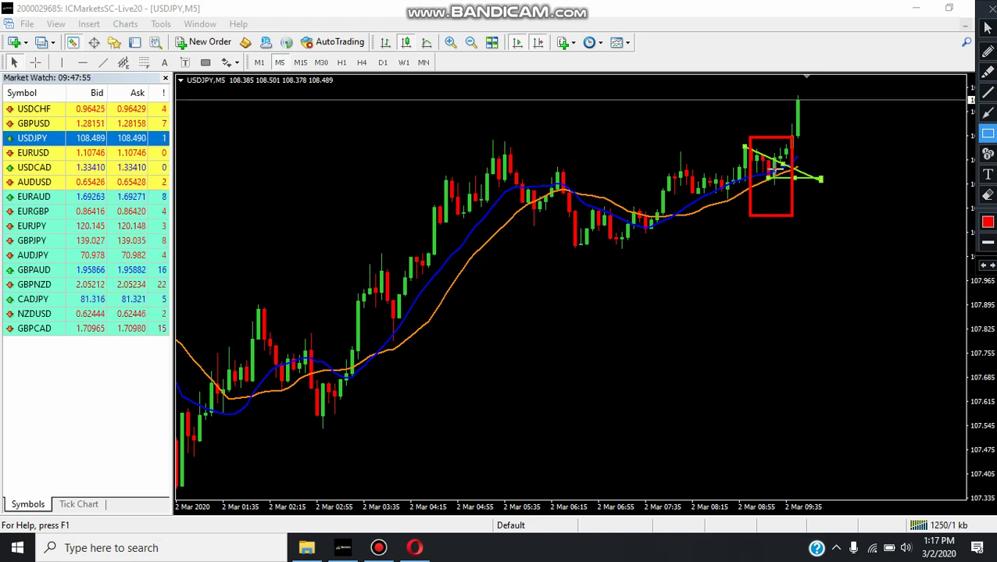
pyautogui.click(987, 28)
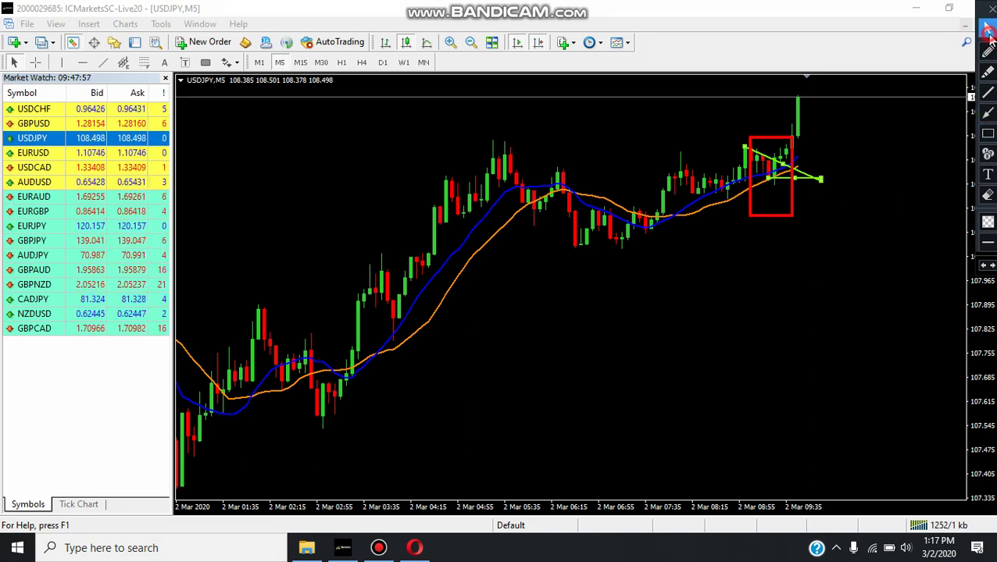
# Erase the red box and go back to the selection arrow.
pyautogui.click(988, 194)
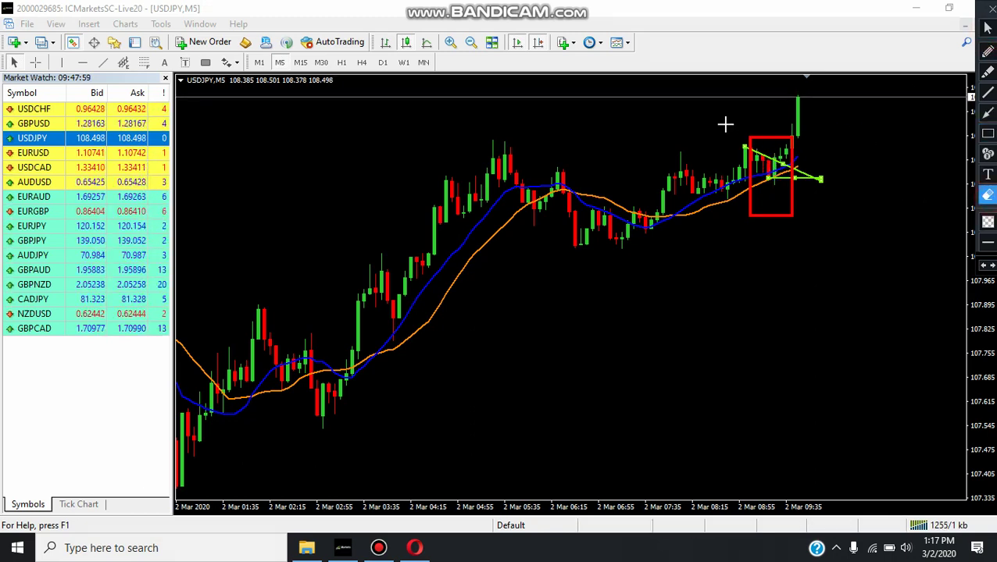
pyautogui.click(725, 121)
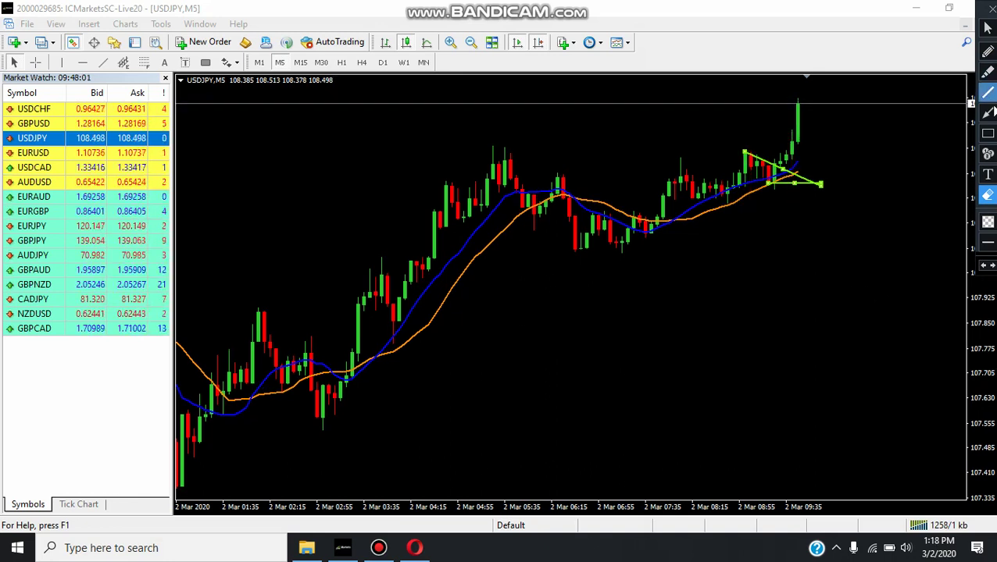
pyautogui.click(988, 112)
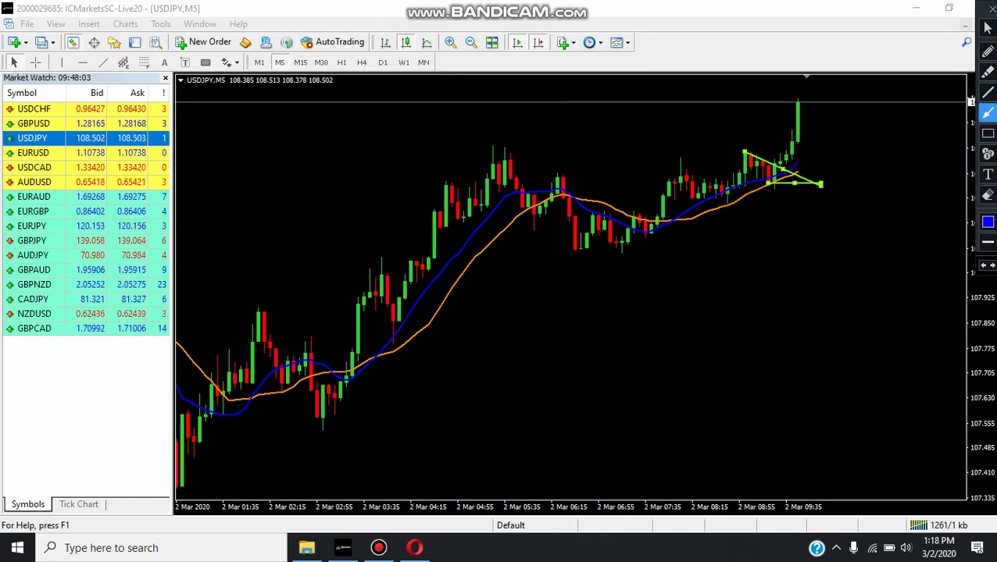
pyautogui.click(987, 28)
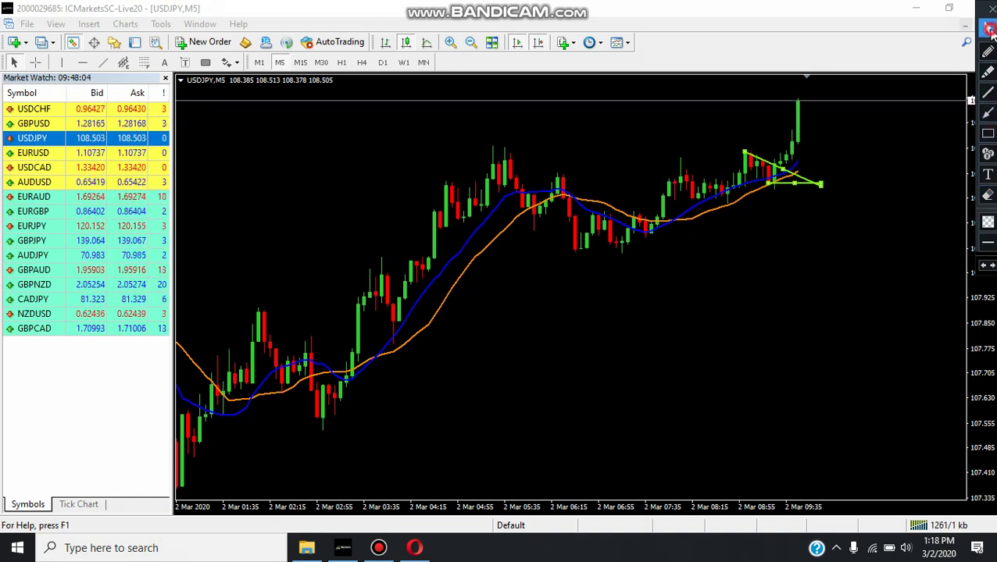
# Draw a green trendline below the recent prices and select it.
pyautogui.click(103, 62)
pyautogui.moveTo(518, 395); pyautogui.dragTo(685, 313)
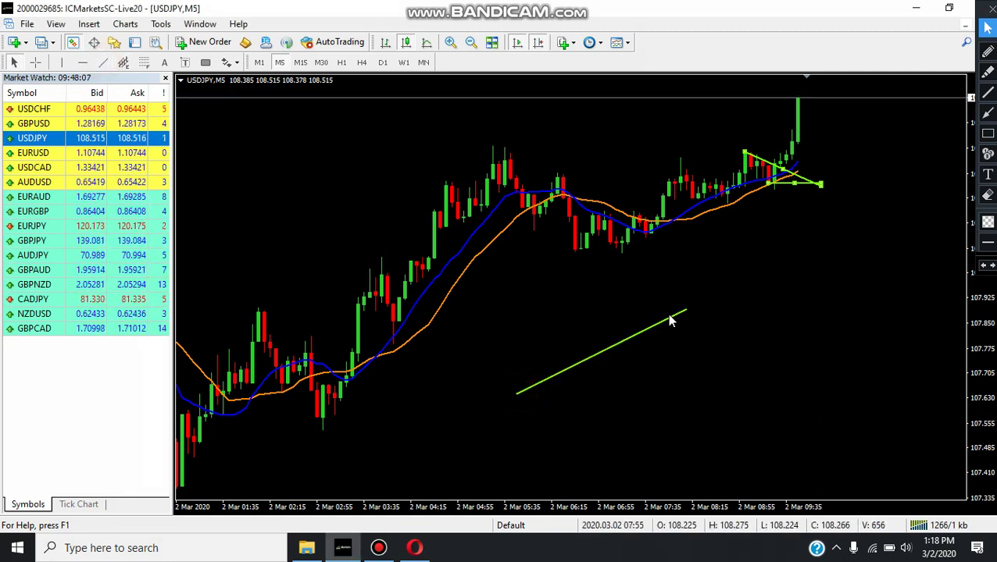
pyautogui.doubleClick(671, 320)
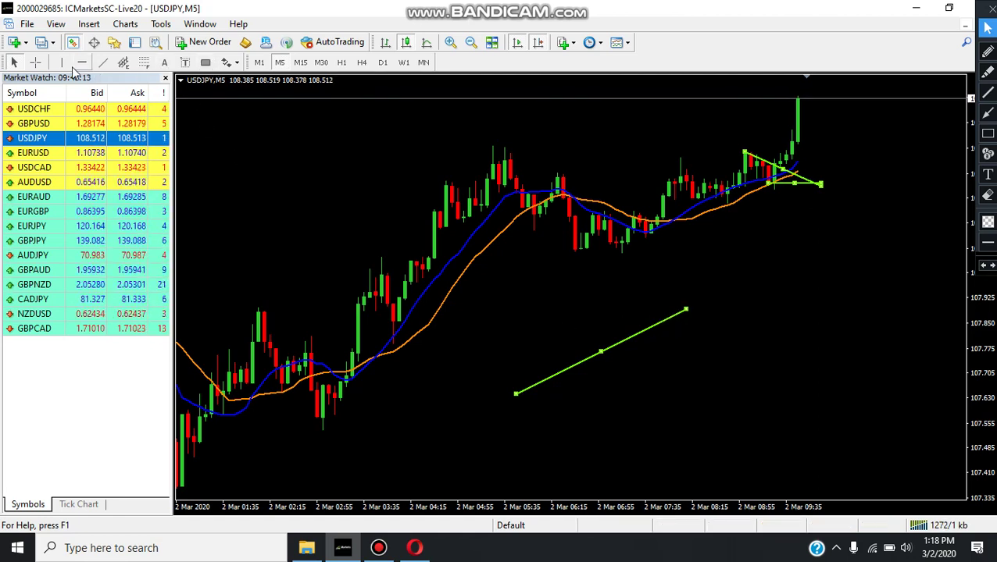
# Turn on the Ray option in the trendline's properties.
pyautogui.rightClick(614, 344)
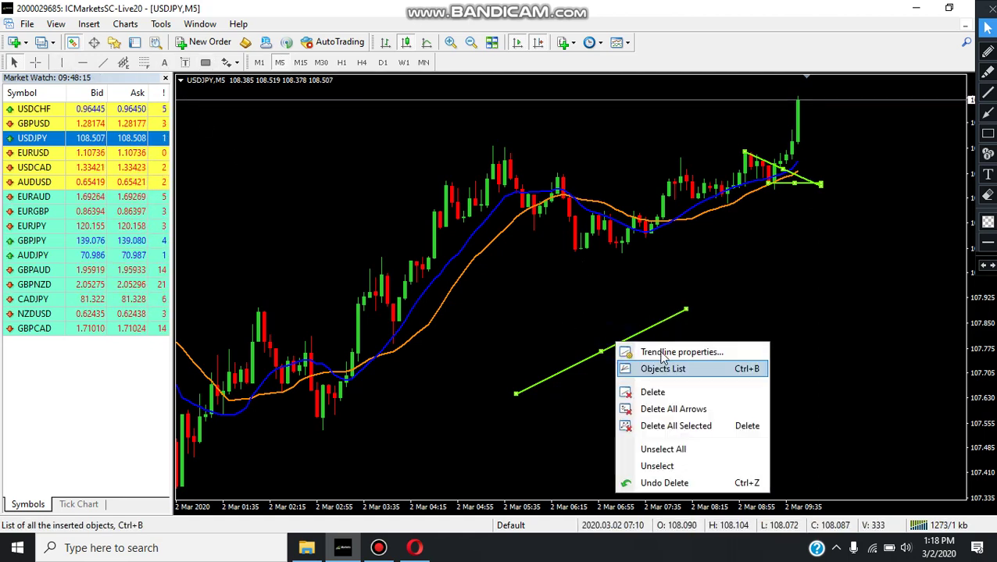
pyautogui.click(664, 352)
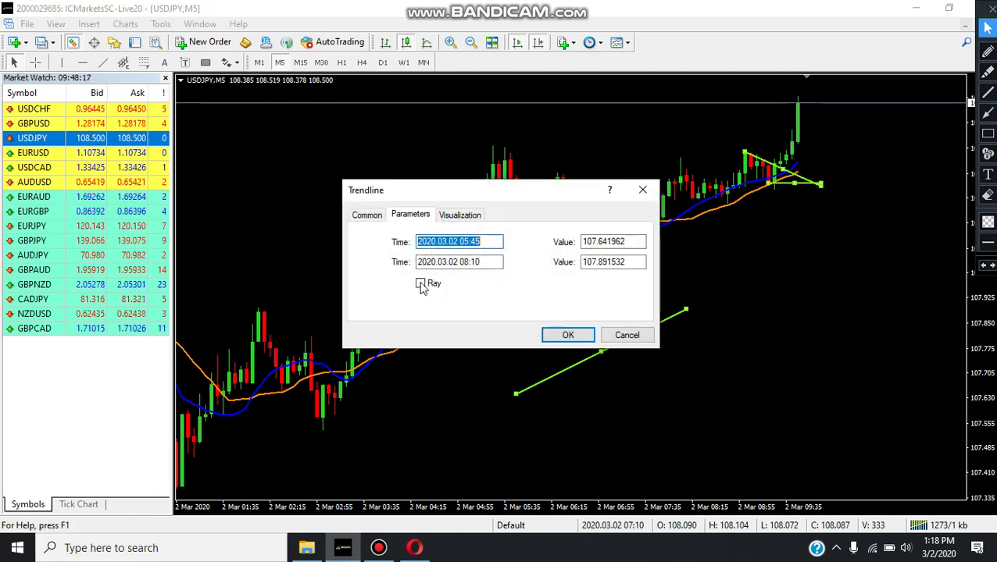
pyautogui.click(420, 285)
pyautogui.click(420, 284)
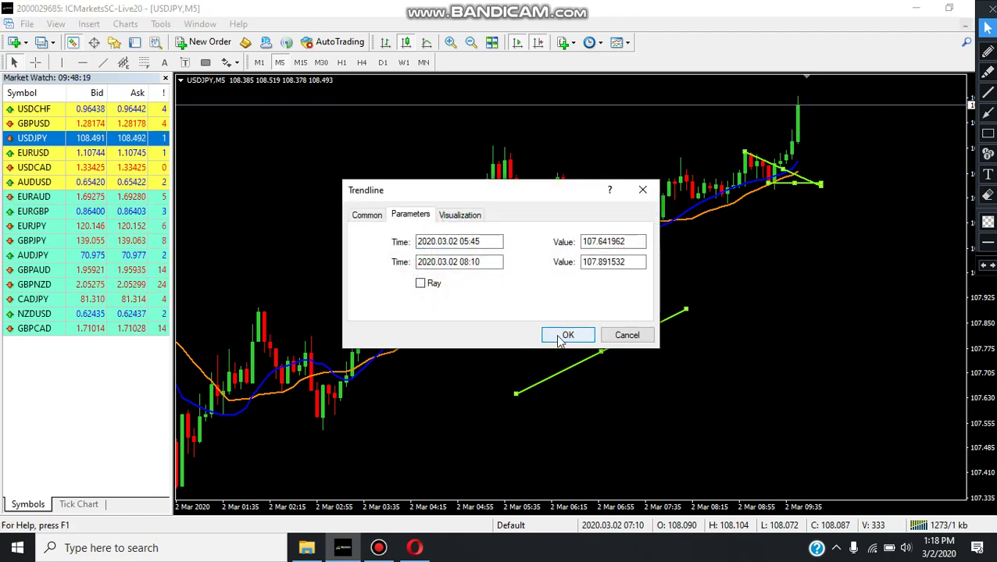
pyautogui.click(421, 283)
pyautogui.click(568, 335)
# Turn Ray off, pull the line's right end down, then delete the trendline and triangle.
pyautogui.rightClick(686, 309)
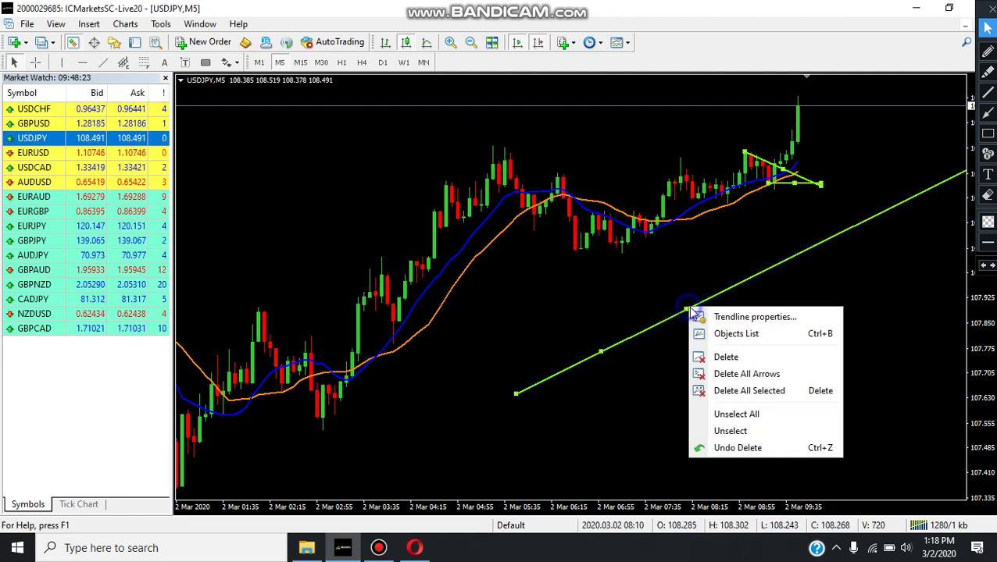
pyautogui.click(748, 320)
pyautogui.click(421, 283)
pyautogui.click(581, 335)
pyautogui.moveTo(686, 309); pyautogui.dragTo(669, 335)
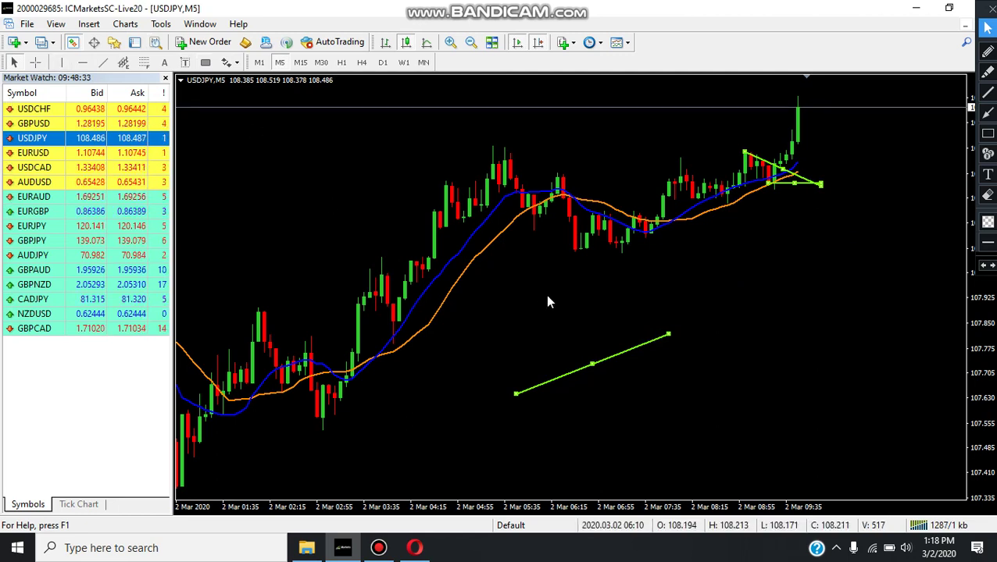
pyautogui.press('Delete')
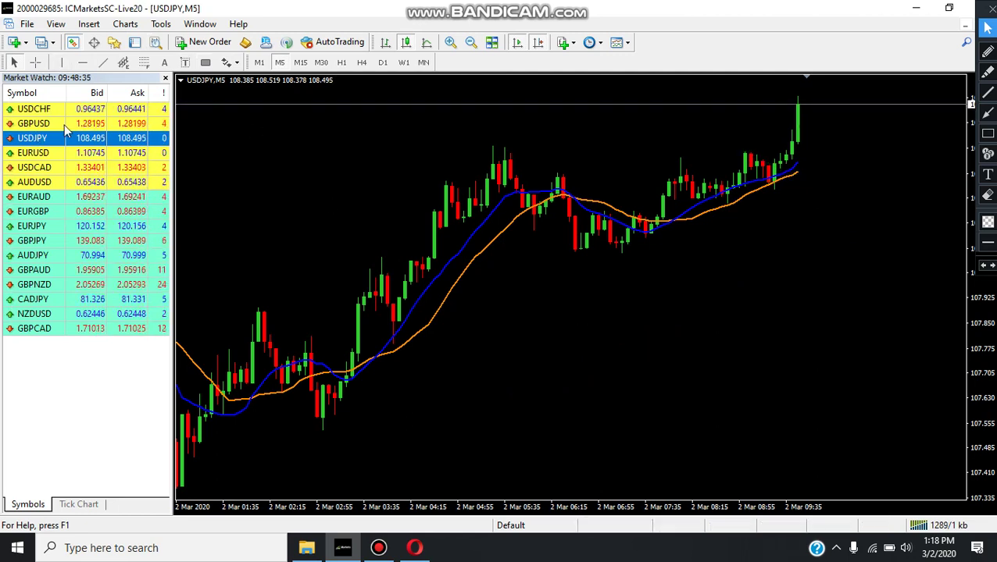
pyautogui.click(103, 62)
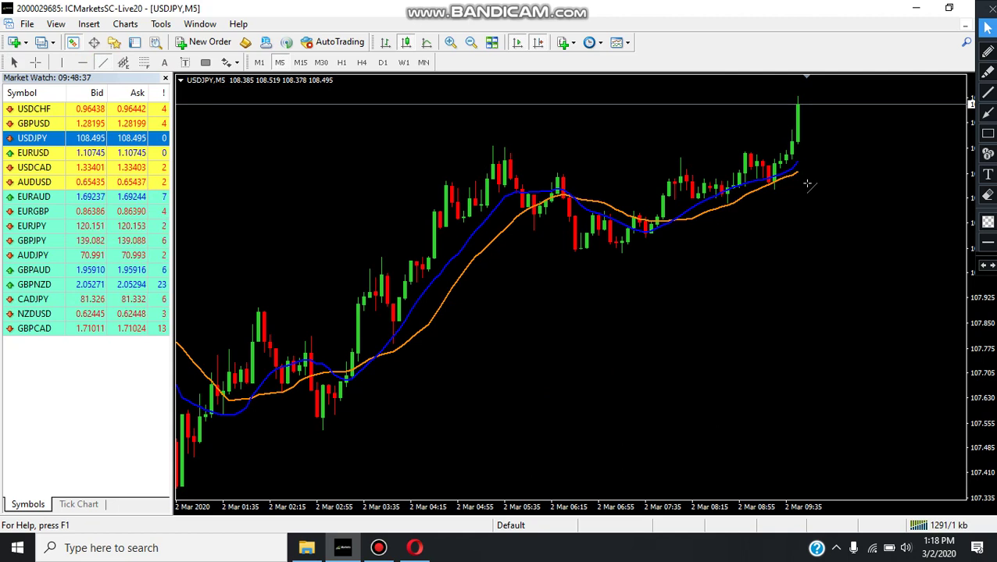
pyautogui.moveTo(793, 186); pyautogui.dragTo(899, 186)
pyautogui.press('Delete')
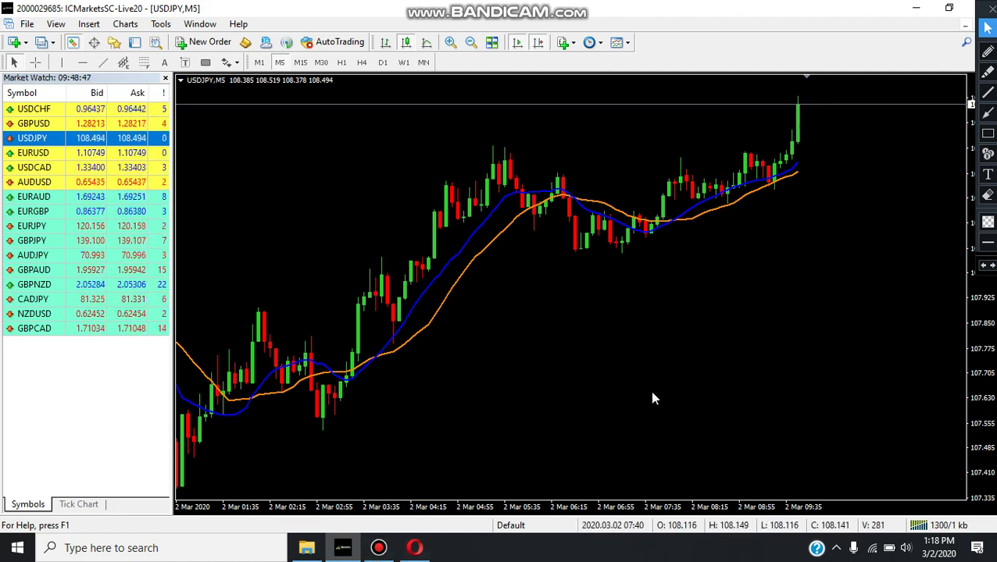
pyautogui.moveTo(756, 186)
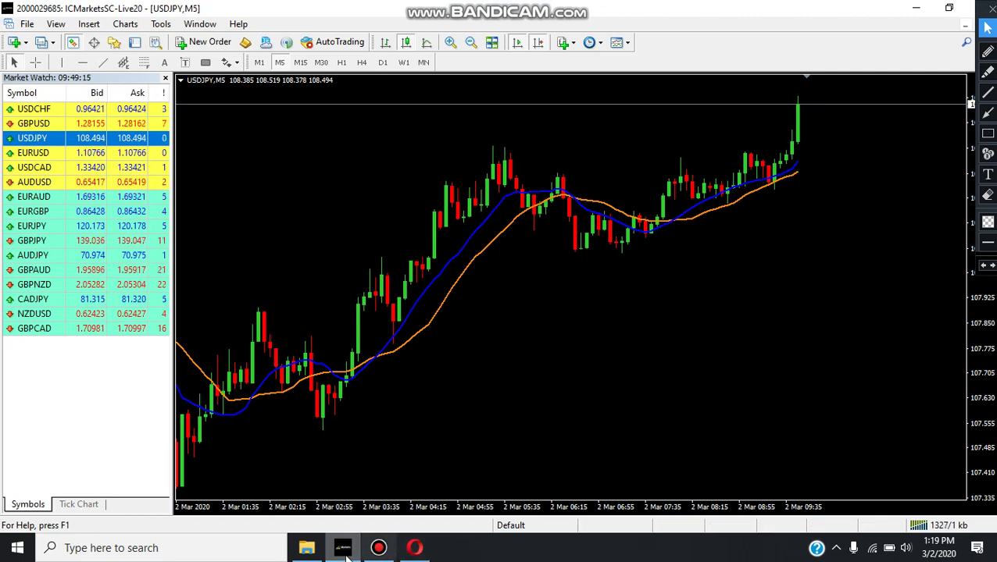
pyautogui.click(415, 548)
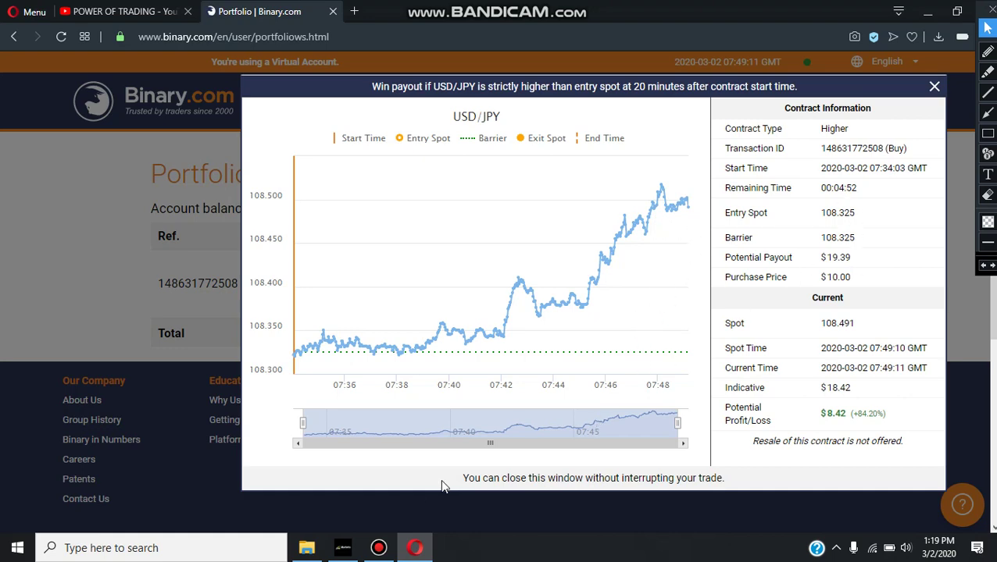
pyautogui.click(342, 548)
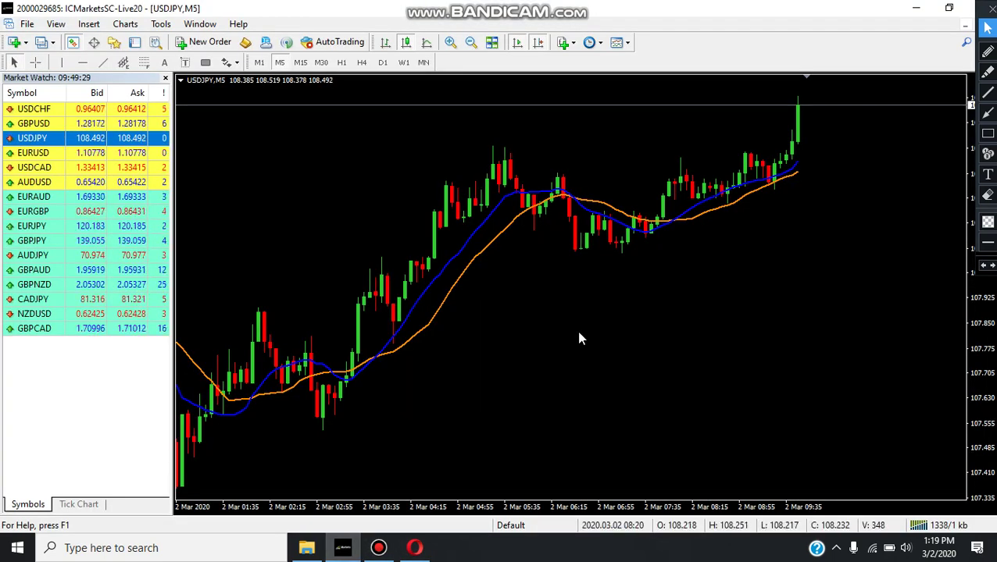
# Turn off Auto Scroll, scroll back to 28 Feb, and sketch a yellow zigzag over the 2 Mar rally.
pyautogui.click(519, 42)
pyautogui.moveTo(475, 316); pyautogui.dragTo(637, 344)
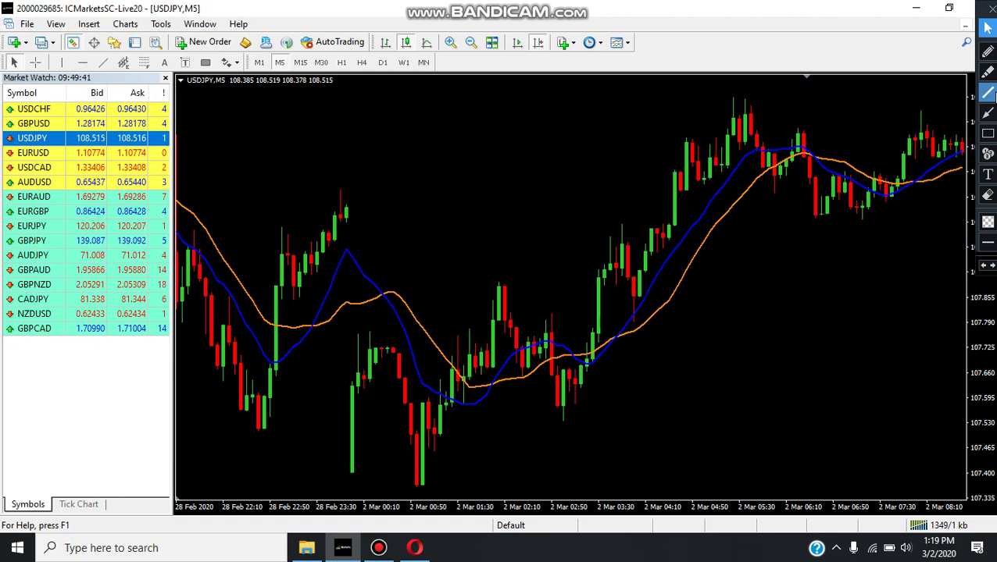
pyautogui.click(989, 93)
pyautogui.moveTo(565, 396)
pyautogui.mouseDown()
pyautogui.moveTo(619, 220)
pyautogui.moveTo(641, 312)
pyautogui.moveTo(664, 269)
pyautogui.mouseUp()
pyautogui.moveTo(685, 178)
pyautogui.mouseDown()
pyautogui.moveTo(691, 129)
pyautogui.moveTo(708, 187)
pyautogui.moveTo(733, 94)
pyautogui.moveTo(764, 184)
pyautogui.mouseUp()
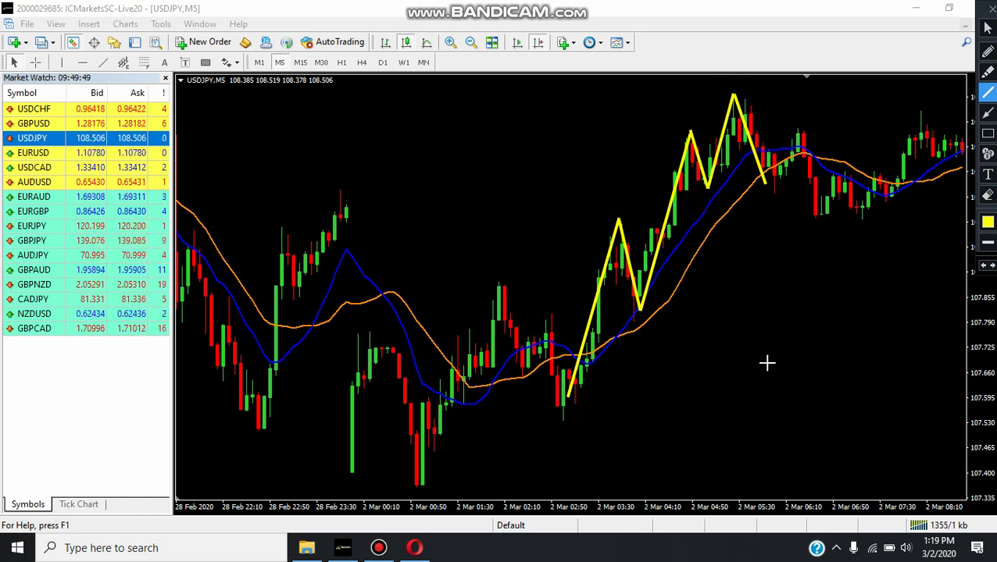
# Erase the yellow zigzag wave from the chart.
pyautogui.click(987, 132)
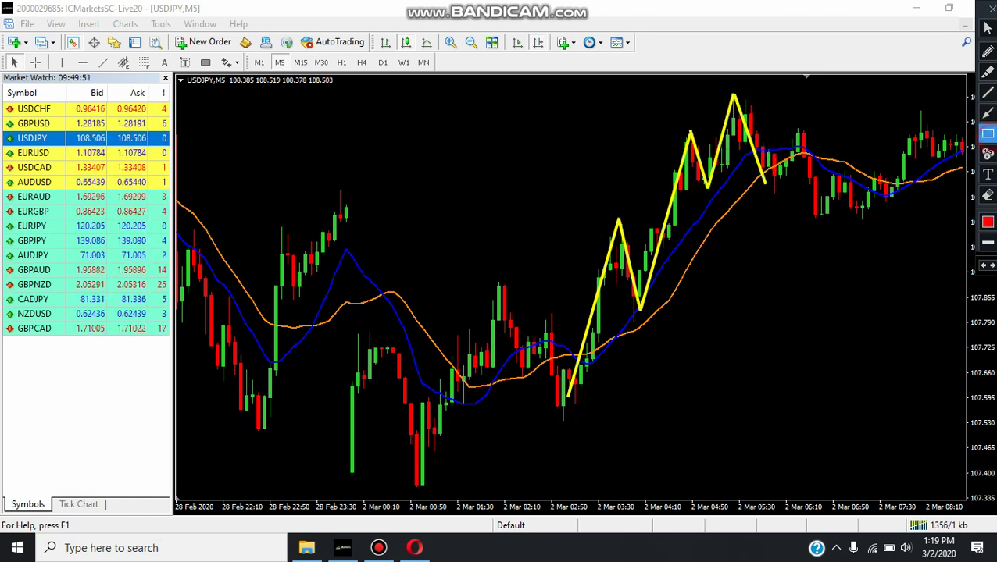
pyautogui.click(987, 195)
pyautogui.moveTo(509, 154); pyautogui.dragTo(493, 121)
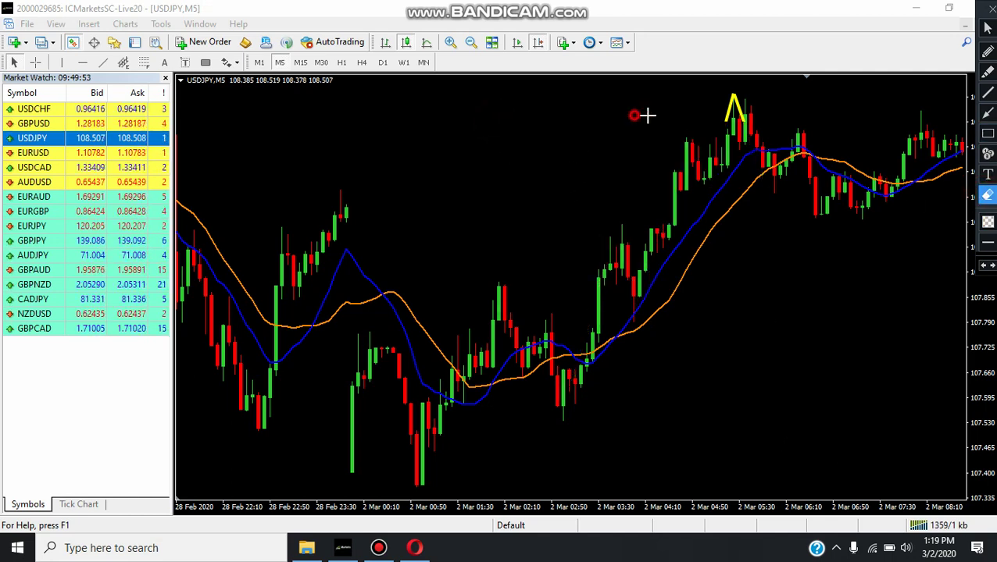
pyautogui.moveTo(716, 82); pyautogui.dragTo(735, 107)
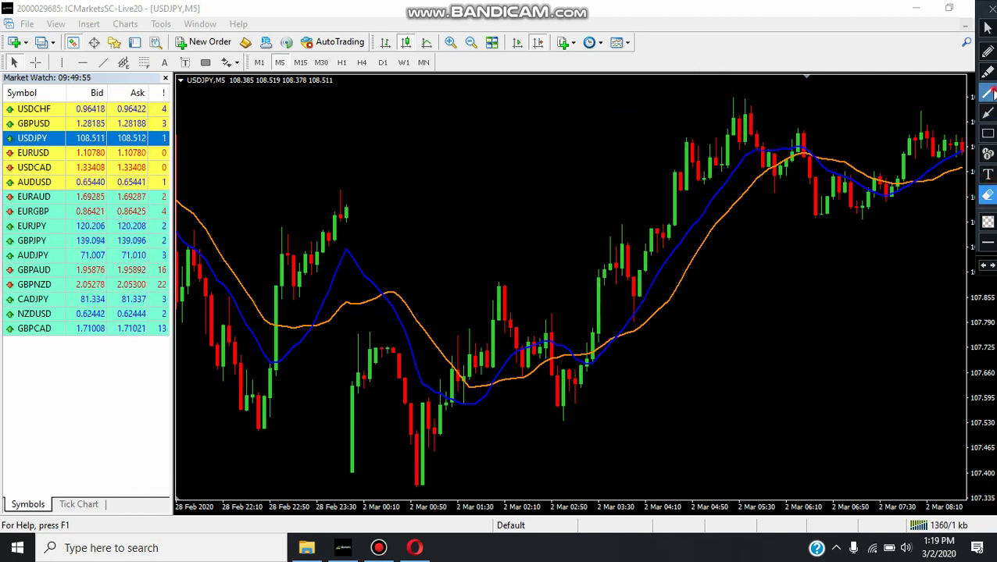
pyautogui.click(987, 27)
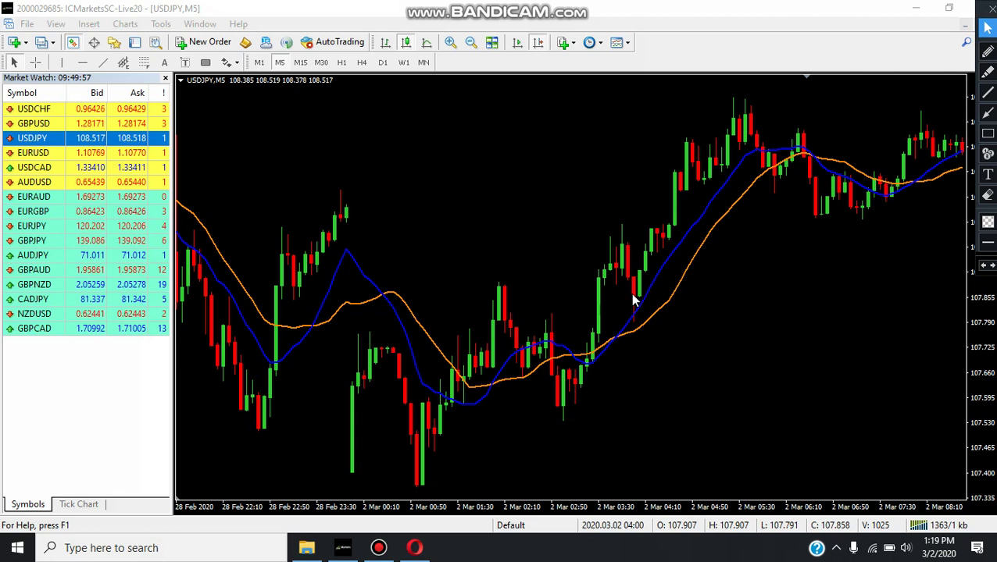
# Draw a red box around candles near 2 Mar 03:30, then erase it.
pyautogui.click(988, 133)
pyautogui.moveTo(601, 231); pyautogui.dragTo(682, 342)
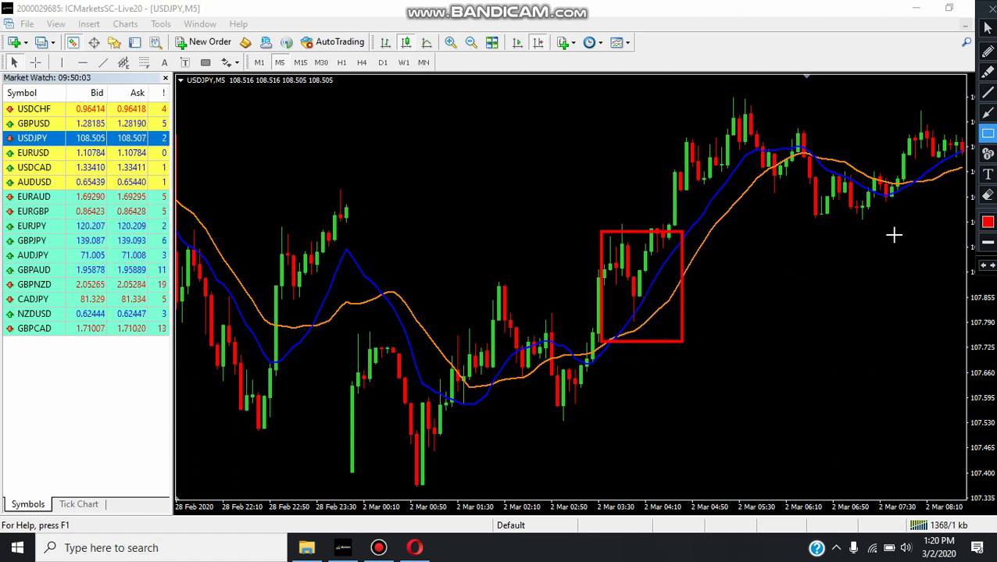
pyautogui.click(986, 29)
pyautogui.click(986, 195)
pyautogui.moveTo(510, 188); pyautogui.dragTo(725, 383)
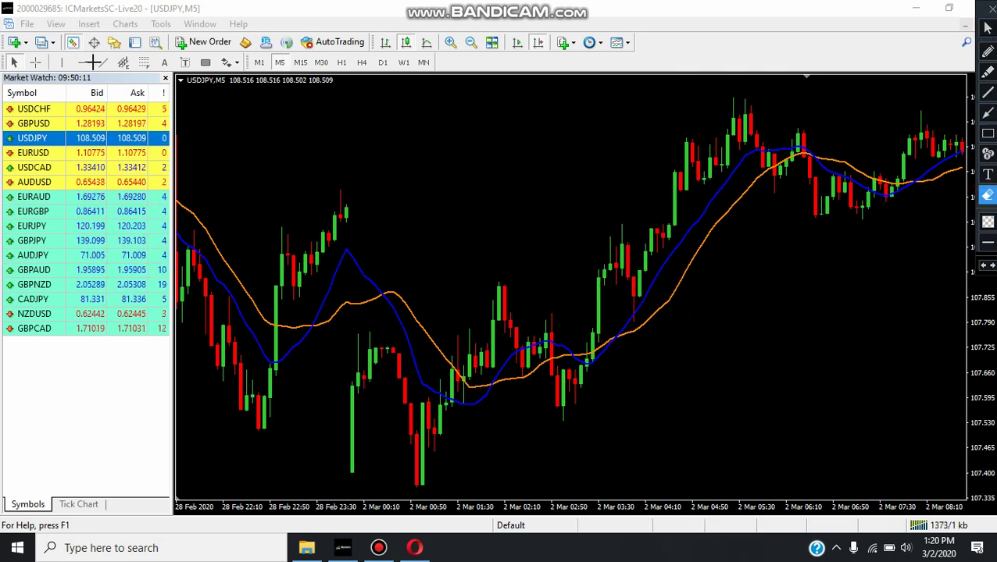
# Draw a green horizontal base trendline and an up-left side over the 2 Mar 03:30 candles.
pyautogui.click(986, 28)
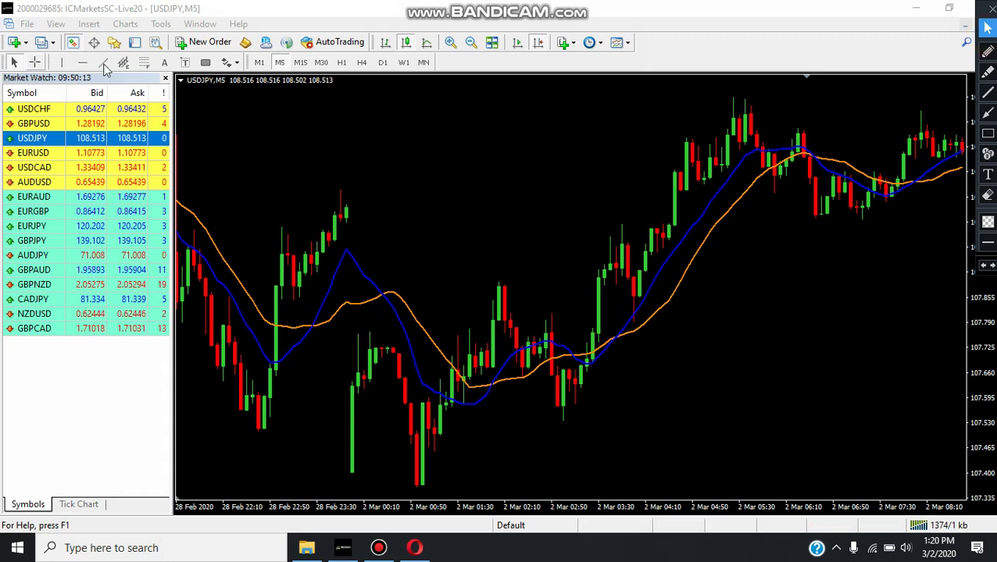
pyautogui.click(102, 63)
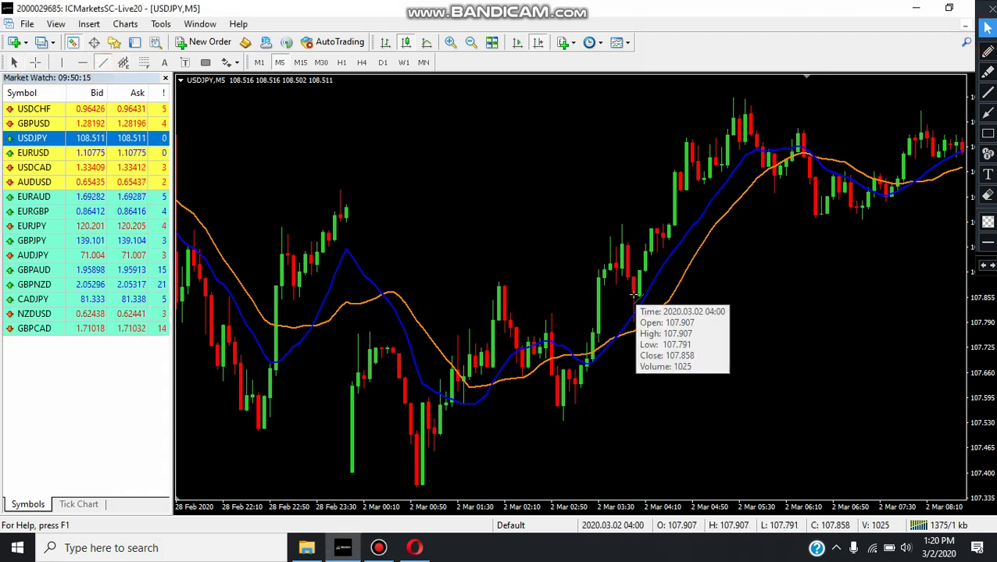
pyautogui.moveTo(635, 295); pyautogui.dragTo(687, 296)
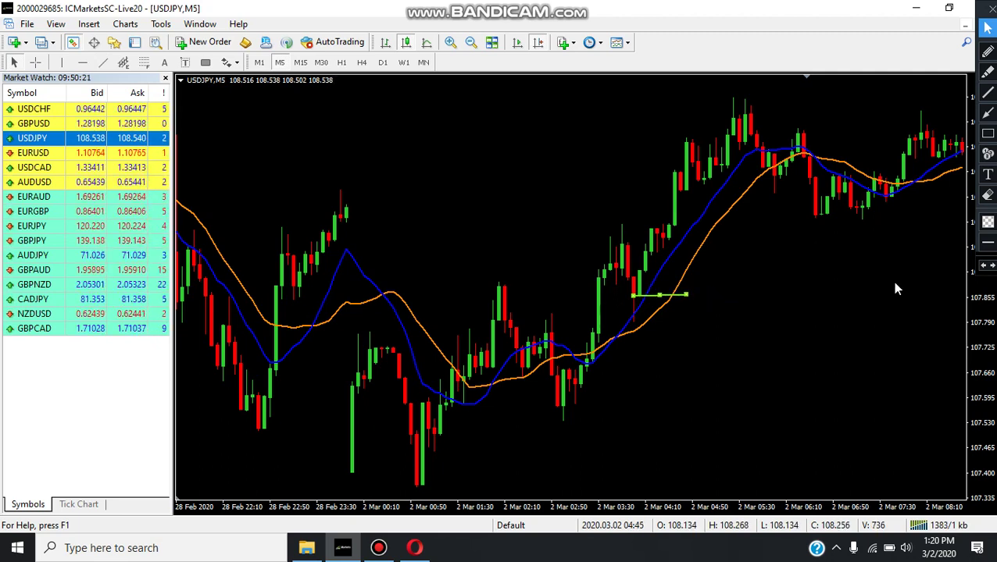
pyautogui.click(102, 62)
pyautogui.moveTo(686, 296); pyautogui.dragTo(618, 231)
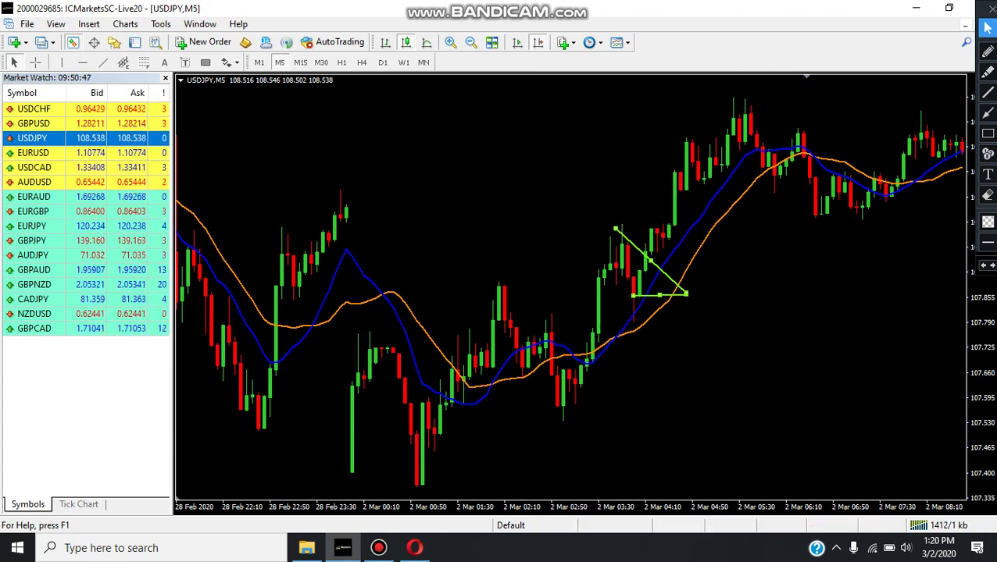
pyautogui.click(988, 195)
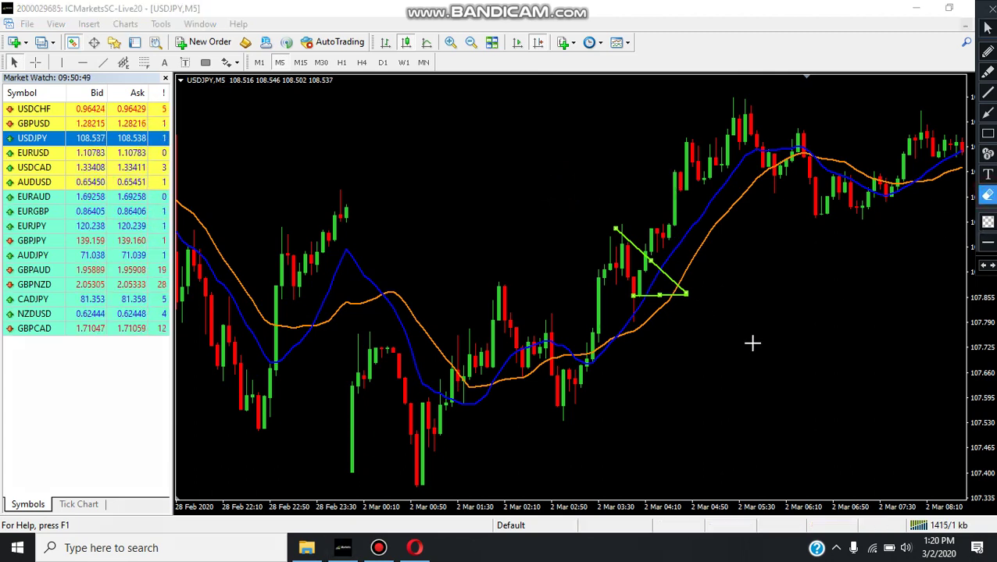
pyautogui.click(987, 27)
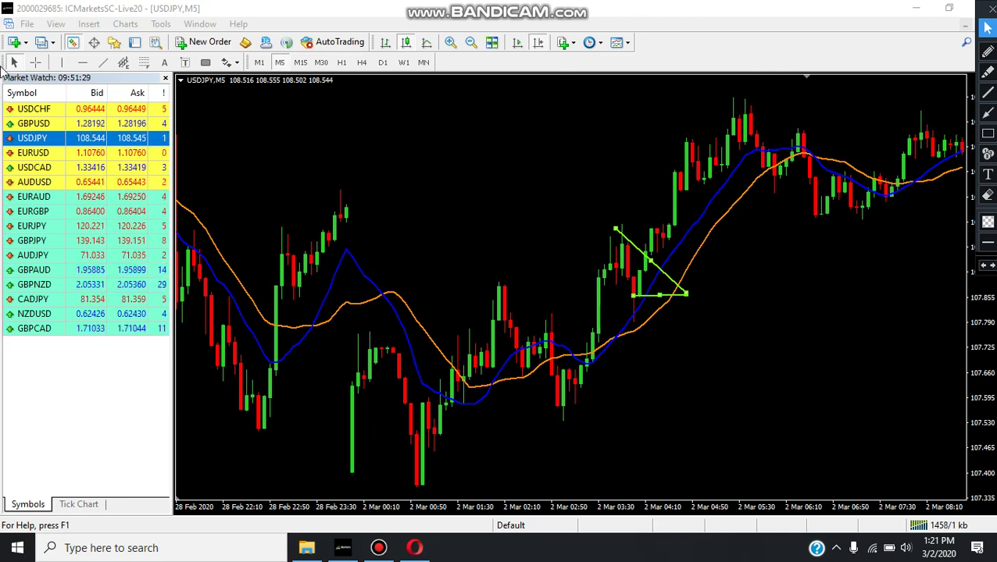
# Check the Binary.com contract's $8.42 potential profit, then return to the USDJPY chart.
pyautogui.click(415, 547)
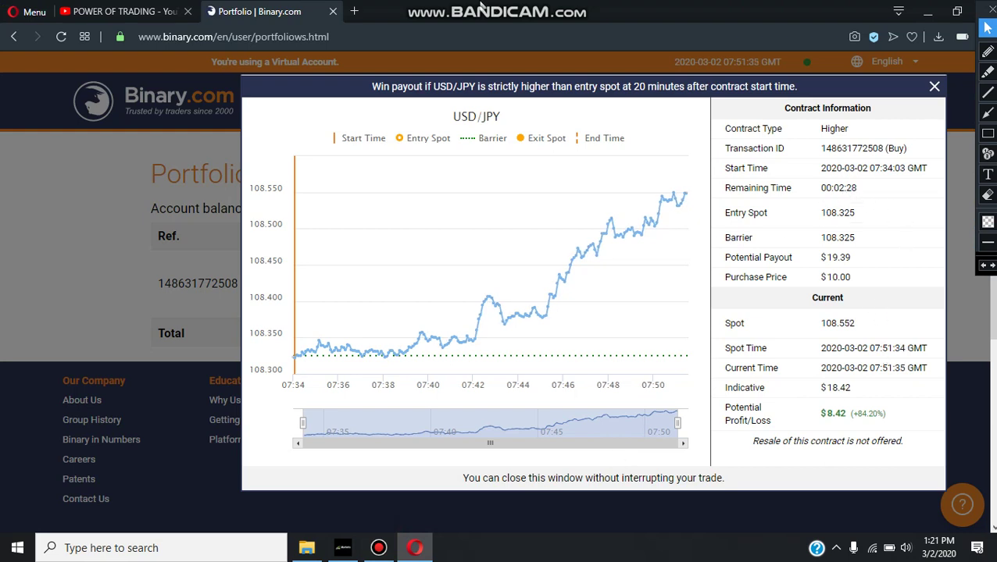
pyautogui.moveTo(481, 8)
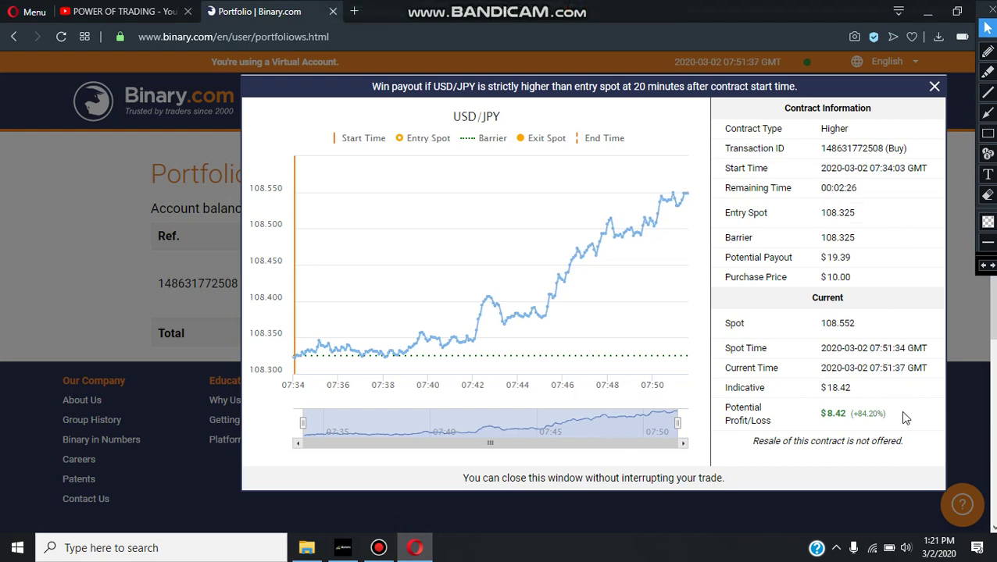
pyautogui.click(342, 548)
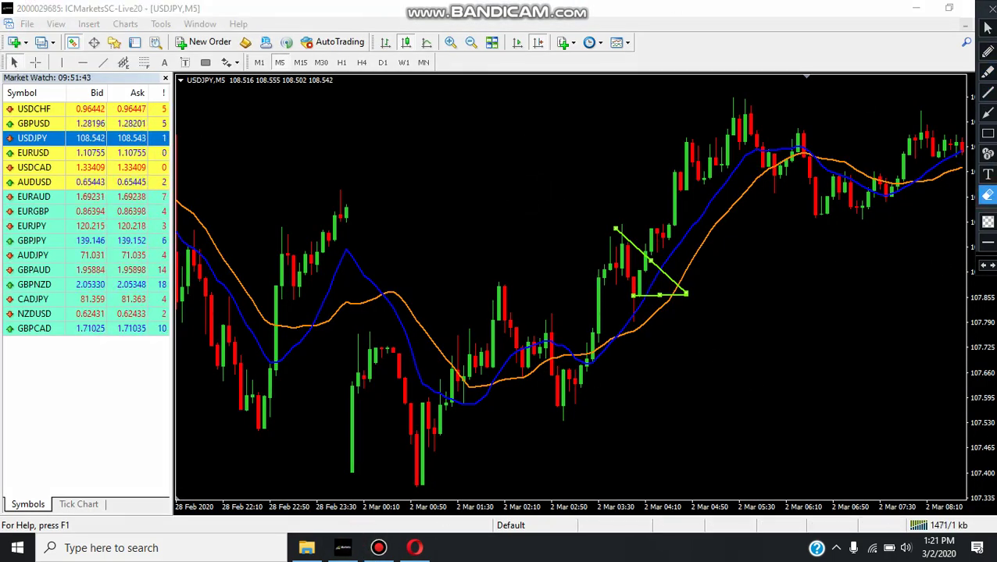
pyautogui.click(987, 28)
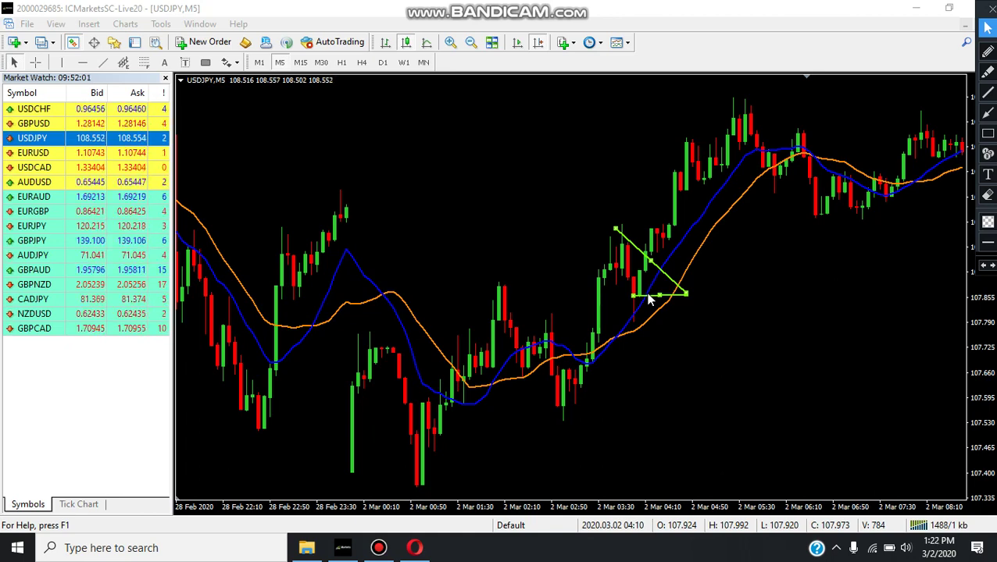
pyautogui.click(988, 195)
pyautogui.click(607, 210)
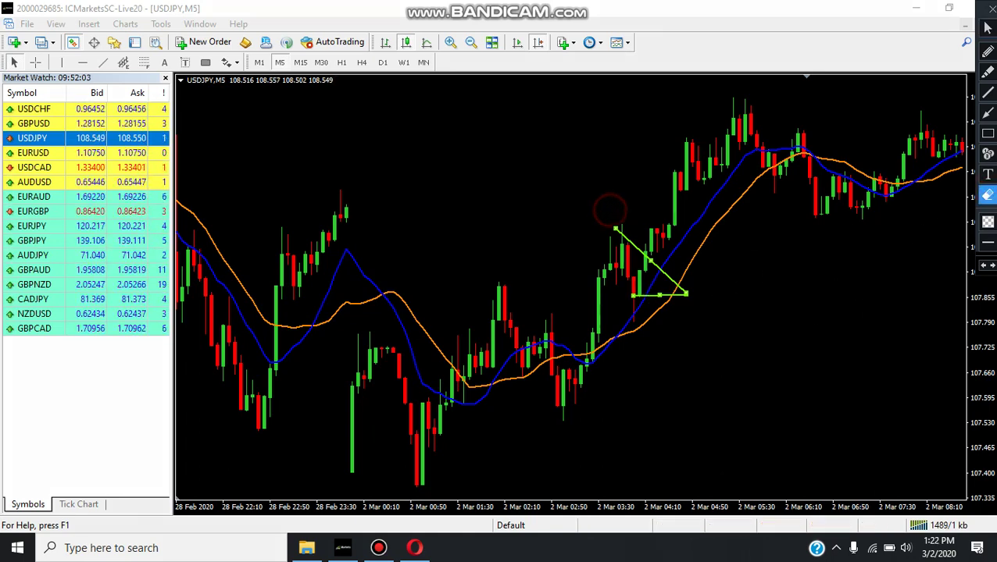
# Move the USDJPY chart back to show the 27–28 Feb downtrend.
pyautogui.click(987, 27)
pyautogui.click(424, 240)
pyautogui.scroll(10, 560, 271)
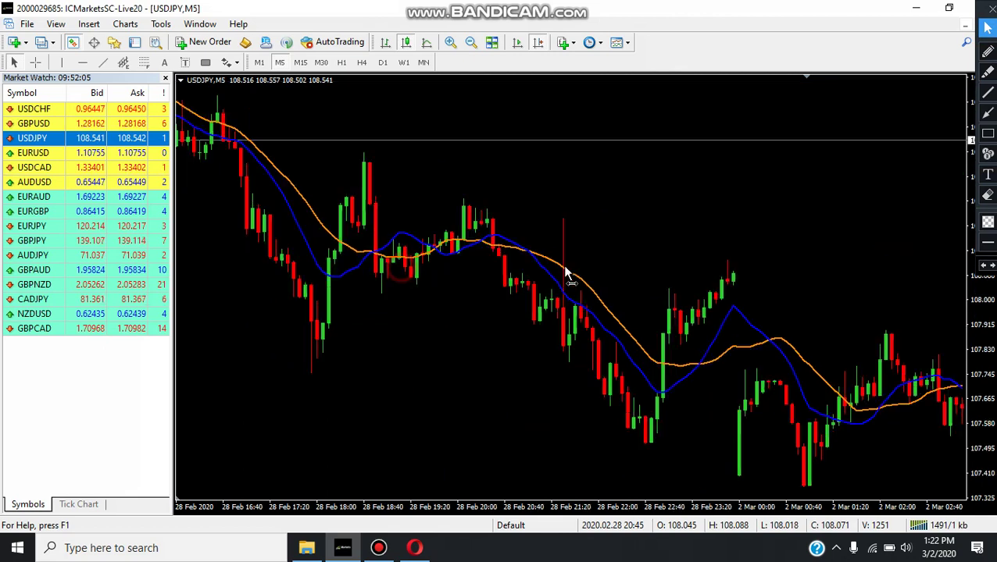
pyautogui.moveTo(392, 310); pyautogui.dragTo(596, 314)
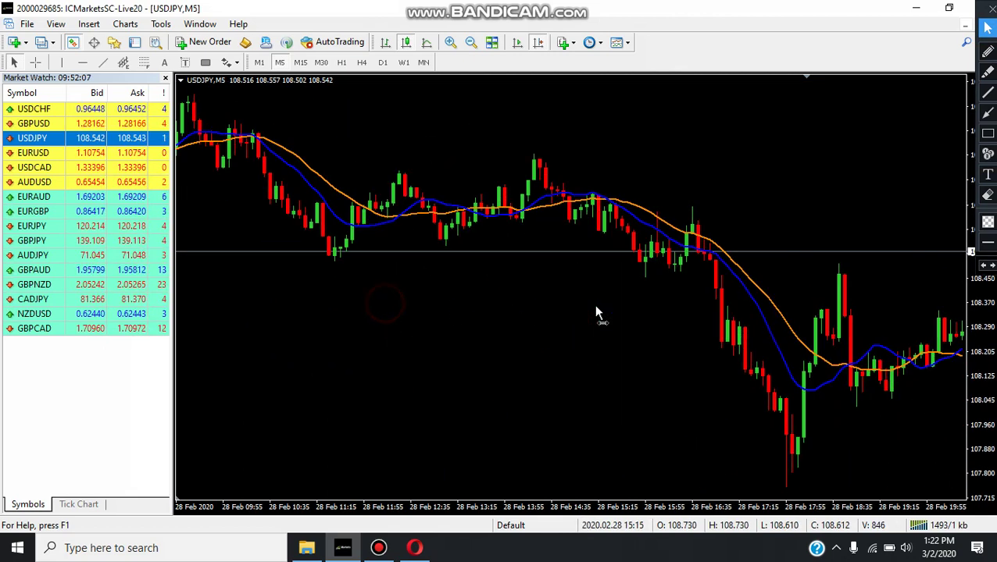
pyautogui.moveTo(333, 311); pyautogui.dragTo(567, 367)
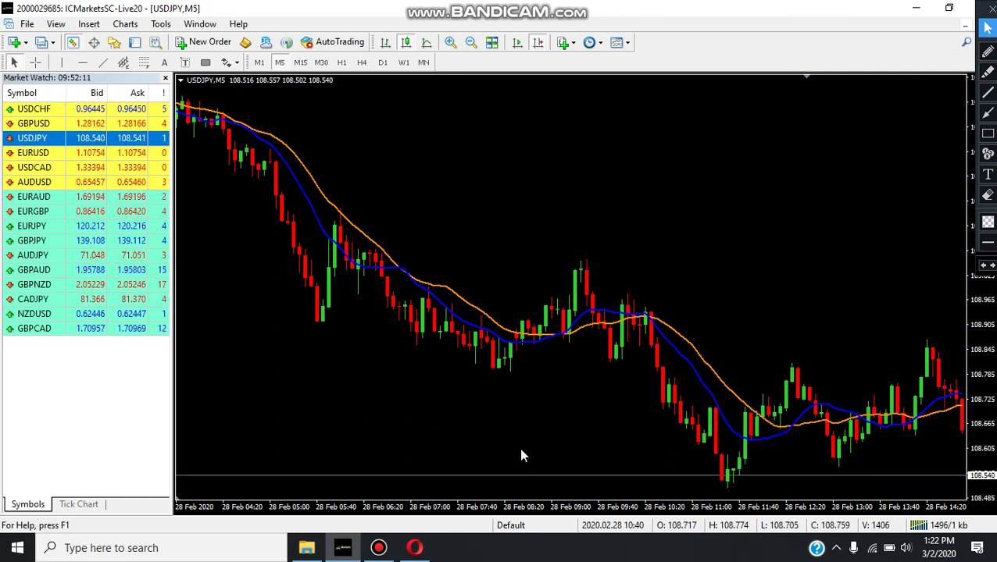
pyautogui.moveTo(412, 423); pyautogui.dragTo(727, 444)
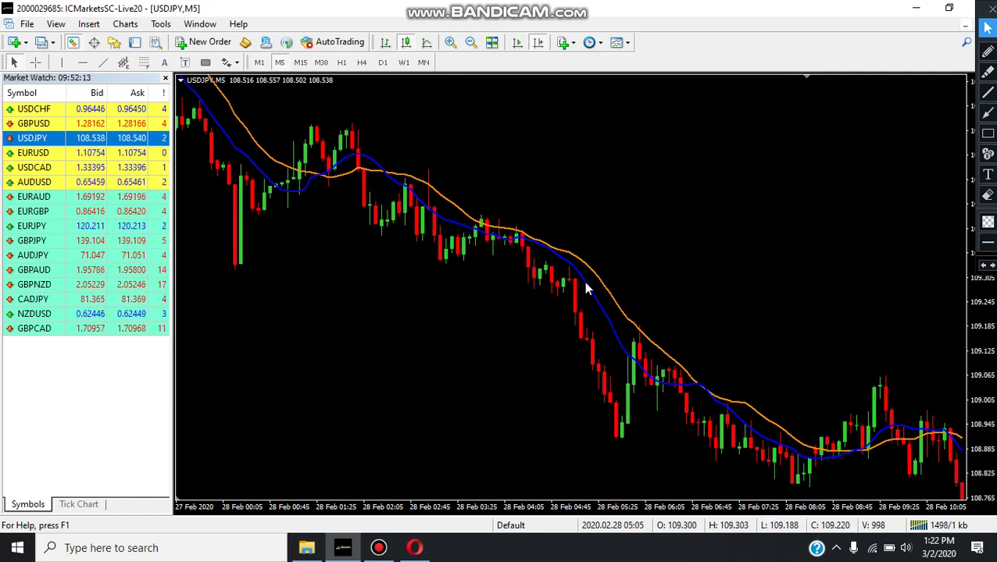
# Sketch yellow zigzag wave legs down to the sharp low, then erase them all.
pyautogui.click(987, 92)
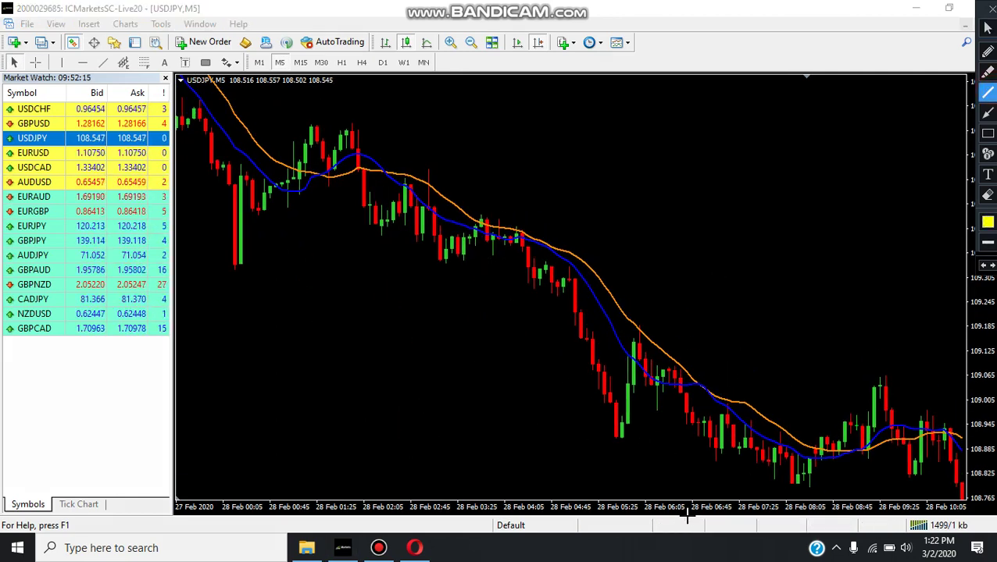
pyautogui.moveTo(349, 132)
pyautogui.mouseDown()
pyautogui.moveTo(377, 233)
pyautogui.moveTo(410, 182)
pyautogui.mouseUp()
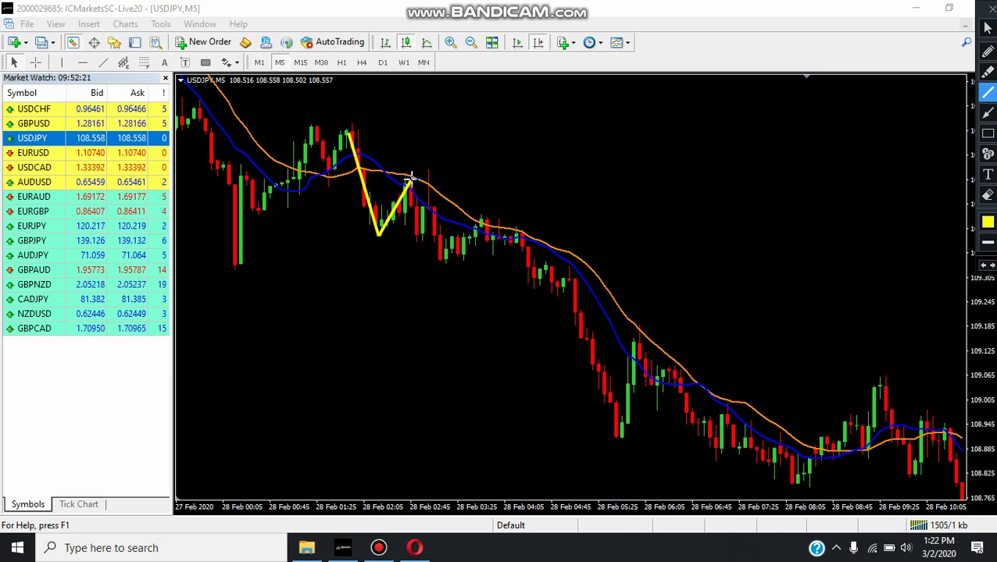
pyautogui.moveTo(410, 182)
pyautogui.mouseDown()
pyautogui.moveTo(447, 271)
pyautogui.moveTo(485, 222)
pyautogui.mouseUp()
pyautogui.moveTo(485, 222)
pyautogui.mouseDown()
pyautogui.moveTo(539, 286)
pyautogui.moveTo(564, 253)
pyautogui.mouseUp()
pyautogui.moveTo(564, 253)
pyautogui.mouseDown()
pyautogui.moveTo(624, 433)
pyautogui.moveTo(650, 333)
pyautogui.moveTo(646, 350)
pyautogui.mouseUp()
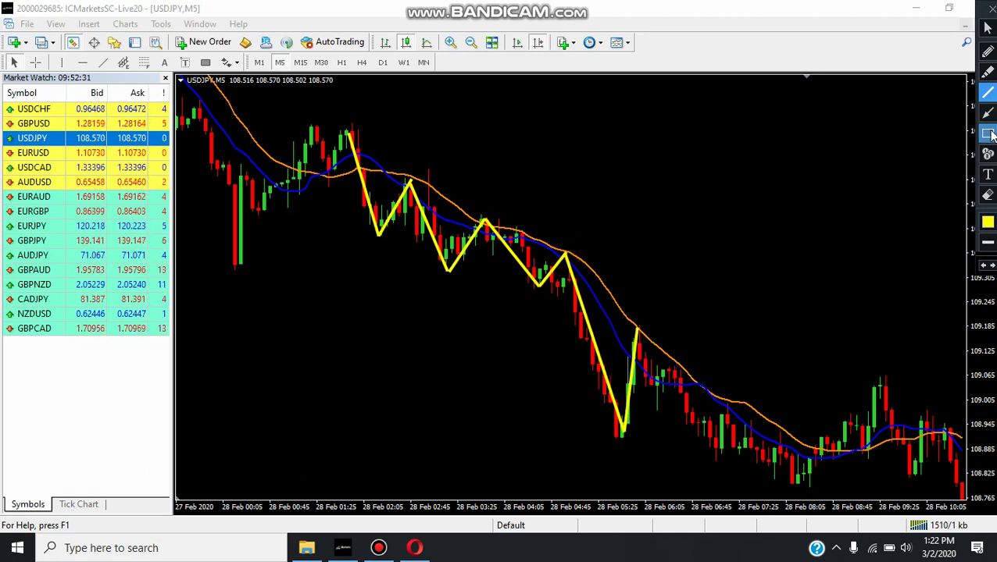
pyautogui.click(328, 109)
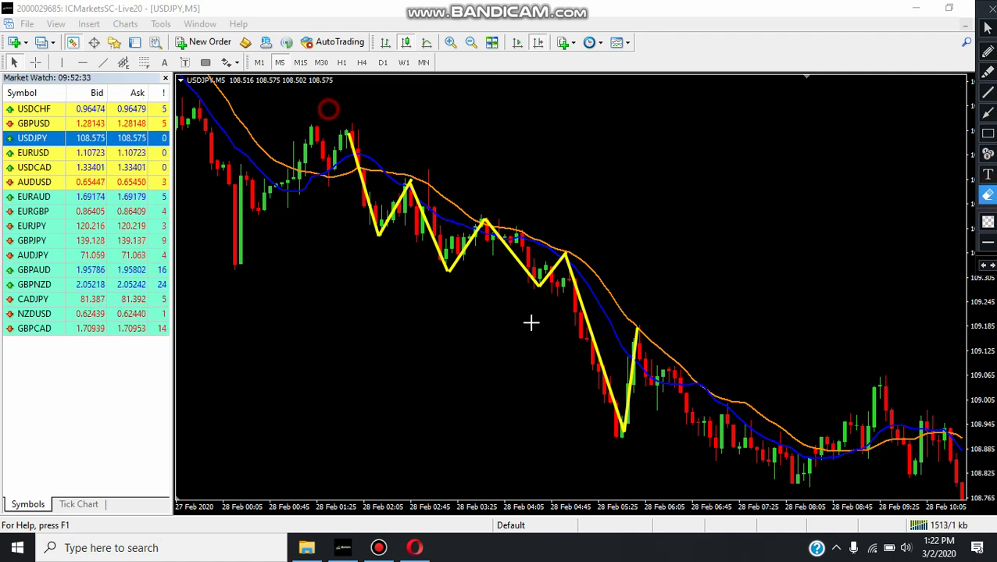
pyautogui.hotkey('ctrl', 'z')
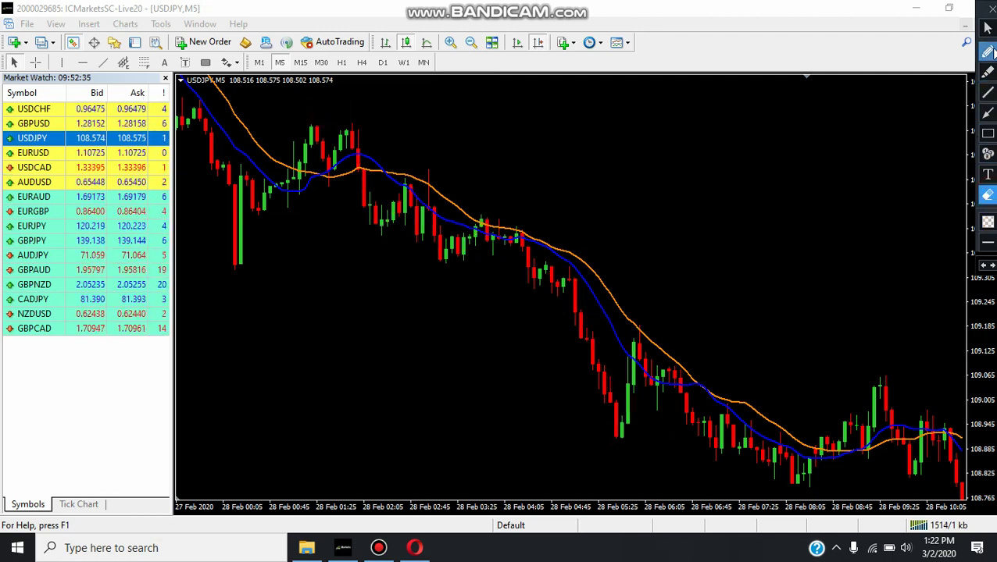
# Return the USDJPY chart to the latest 2 Mar bars with Auto Scroll.
pyautogui.click(986, 28)
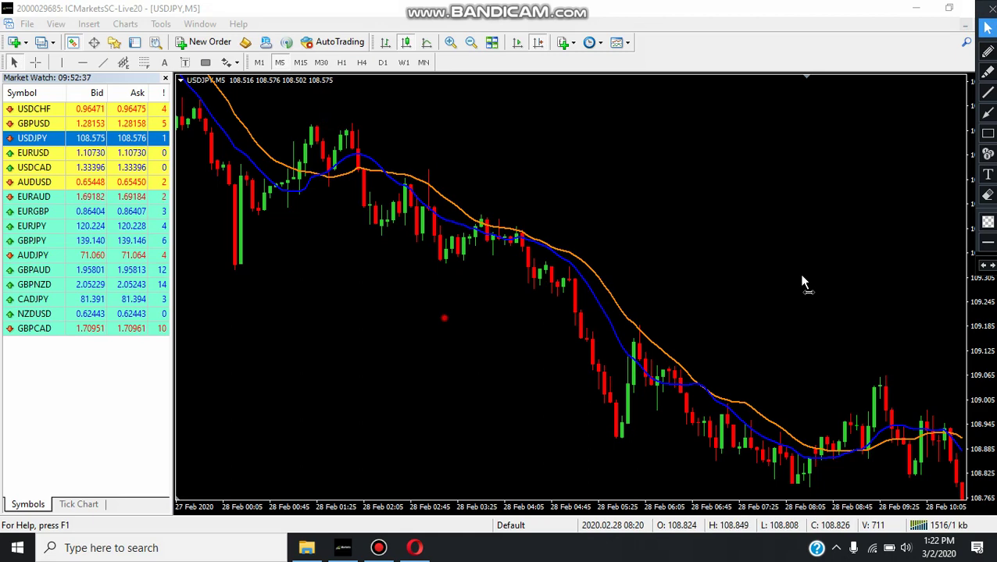
pyautogui.moveTo(805, 283); pyautogui.dragTo(443, 314)
pyautogui.moveTo(808, 345); pyautogui.dragTo(556, 356)
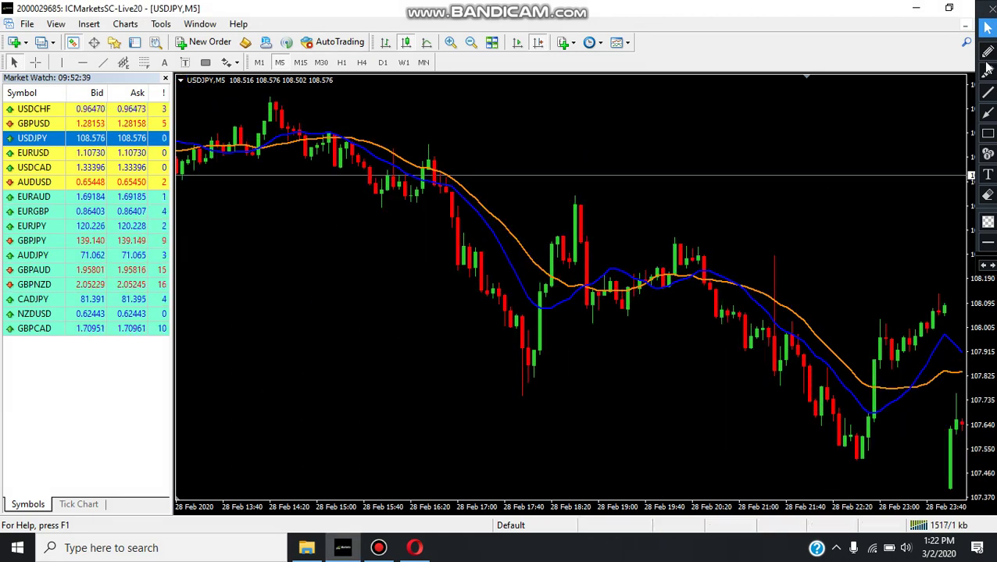
pyautogui.click(518, 43)
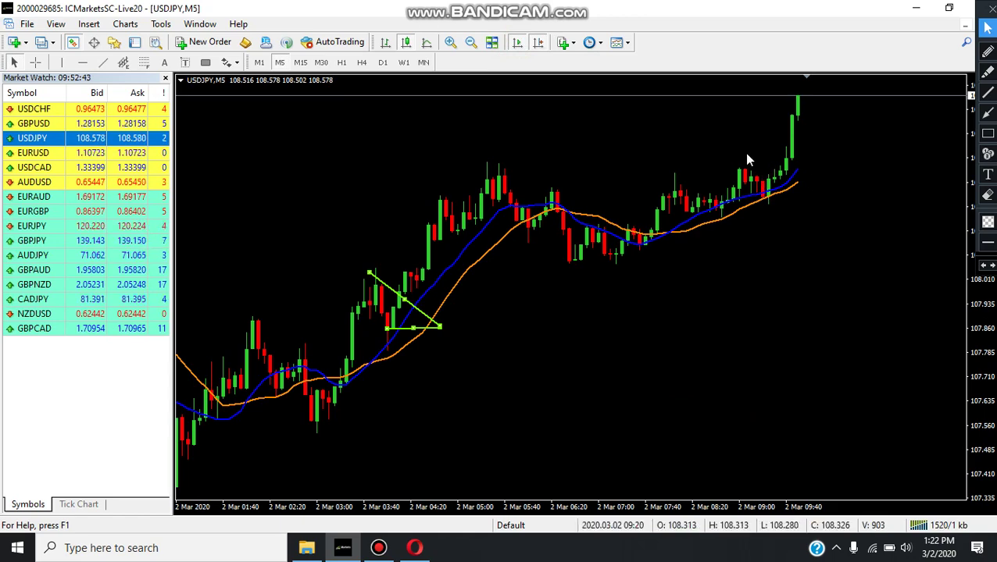
# Switch to Opera showing the Binary.com USD/JPY Higher contract details.
pyautogui.click(378, 548)
pyautogui.click(379, 548)
pyautogui.click(414, 548)
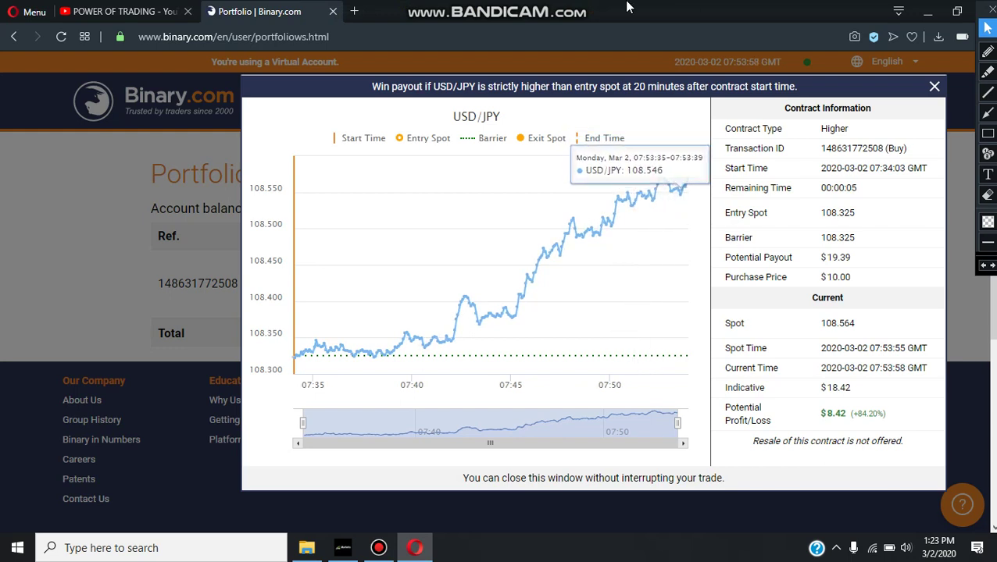
# Watch the contract settle and draw an arrow pointing at its start time.
pyautogui.moveTo(627, 8)
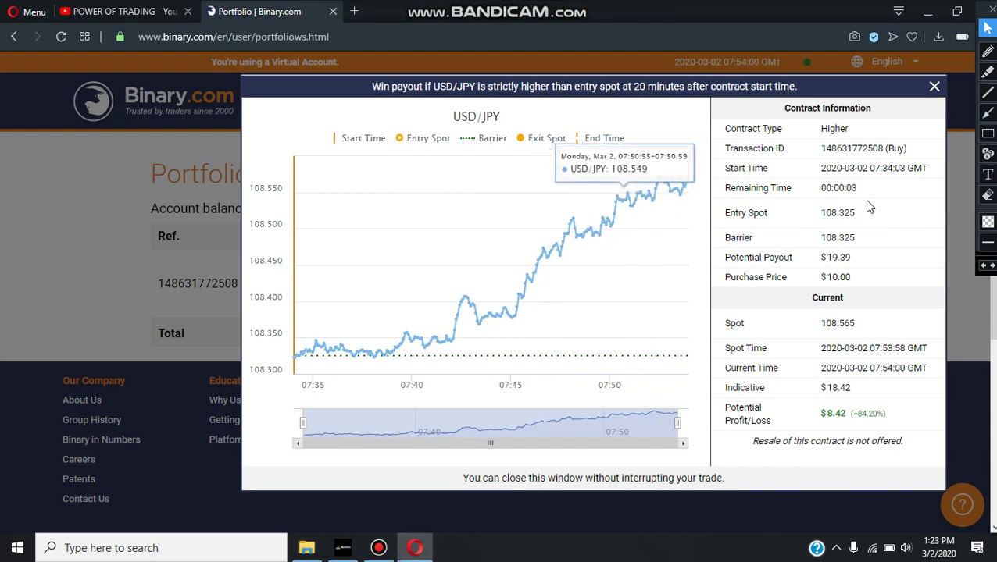
pyautogui.click(987, 114)
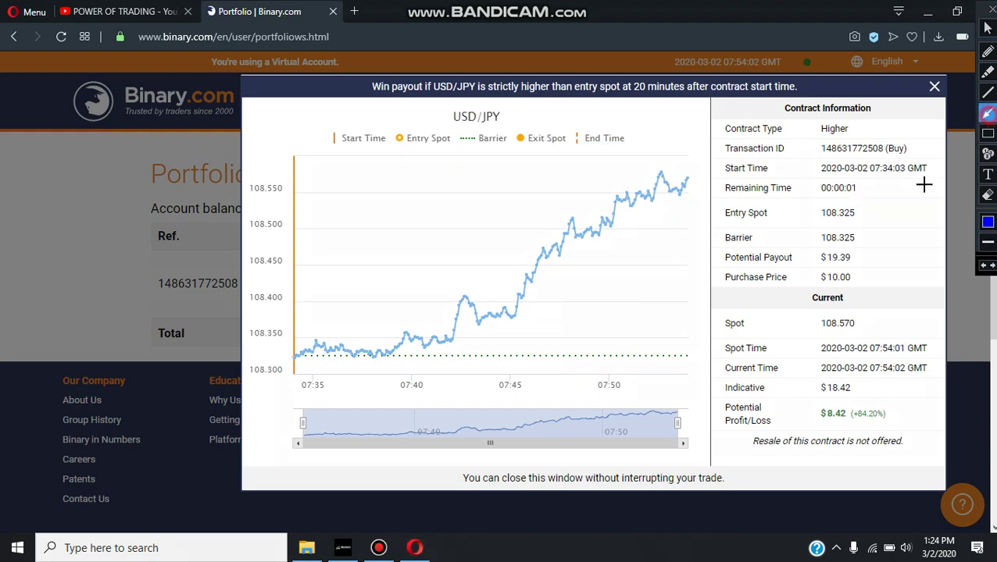
pyautogui.moveTo(782, 345)
pyautogui.mouseDown()
pyautogui.moveTo(739, 299)
pyautogui.moveTo(705, 237)
pyautogui.mouseUp()
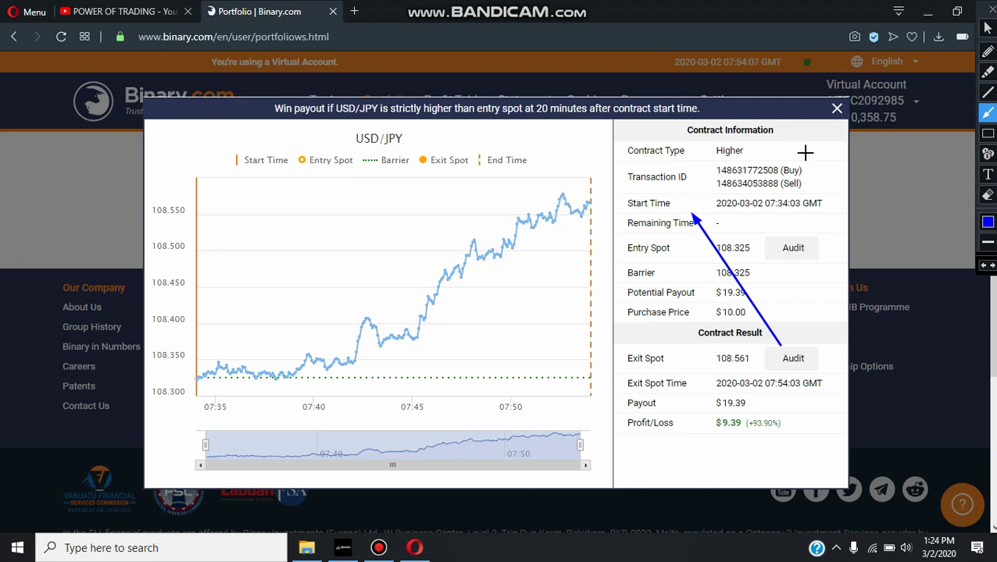
pyautogui.click(986, 28)
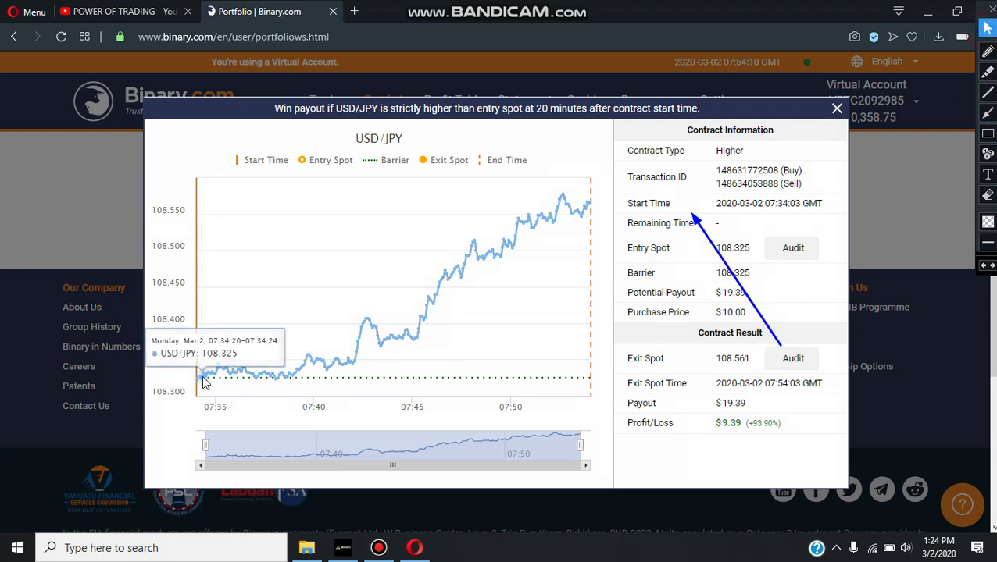
# Draw a blue arrow along the rising USD/JPY price line and erase the panel arrow.
pyautogui.click(987, 113)
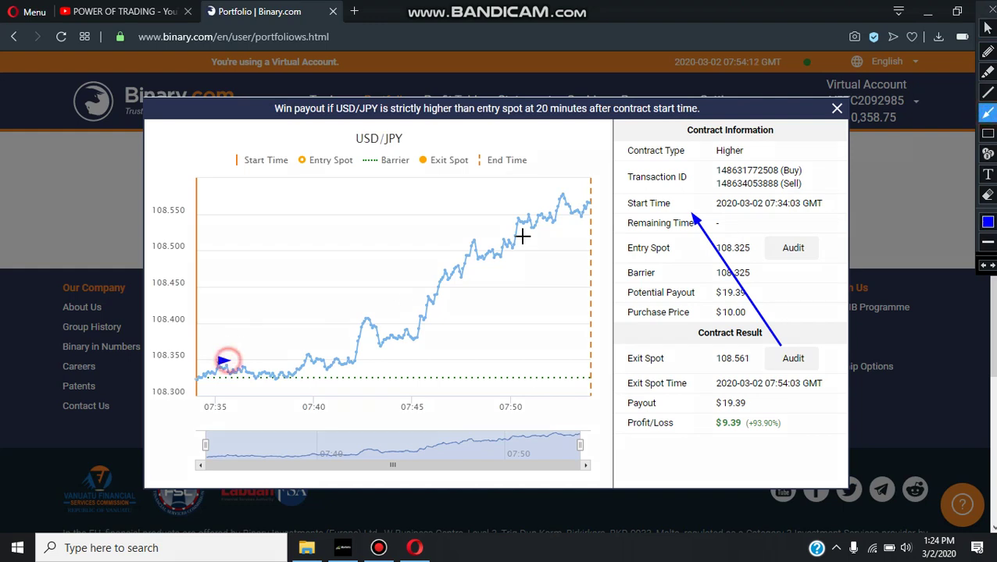
pyautogui.moveTo(226, 361); pyautogui.dragTo(551, 201)
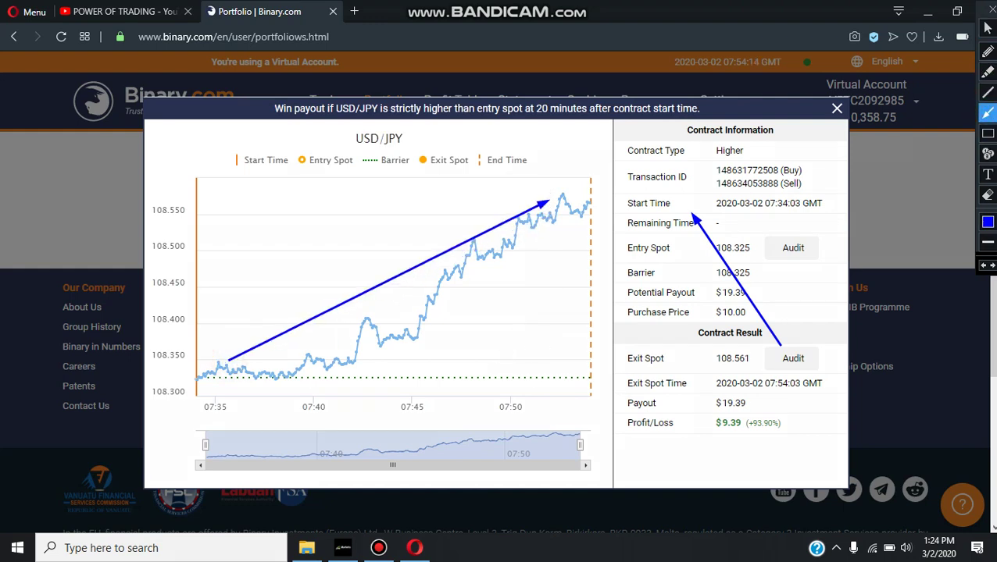
pyautogui.click(987, 194)
pyautogui.moveTo(663, 195); pyautogui.dragTo(837, 368)
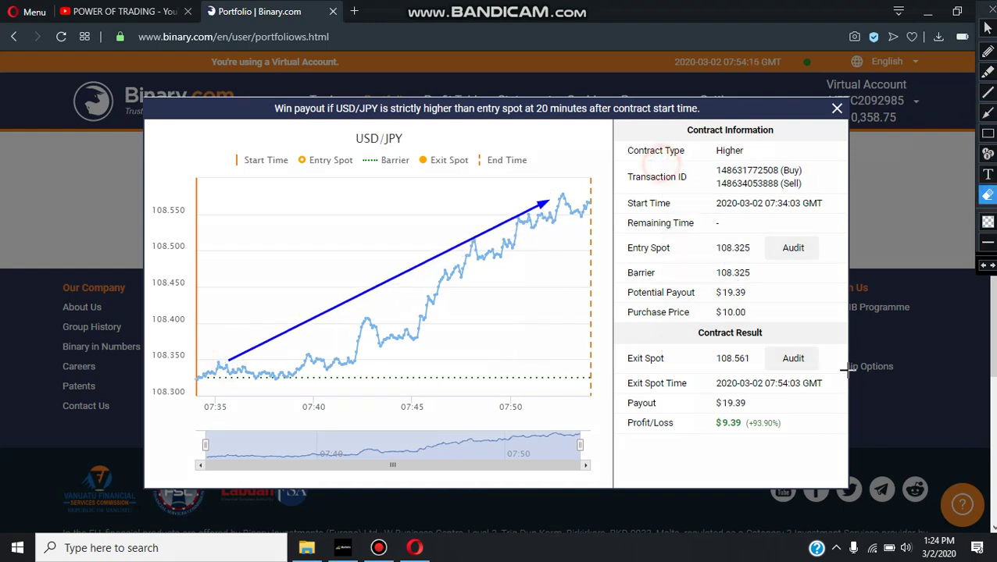
pyautogui.click(987, 93)
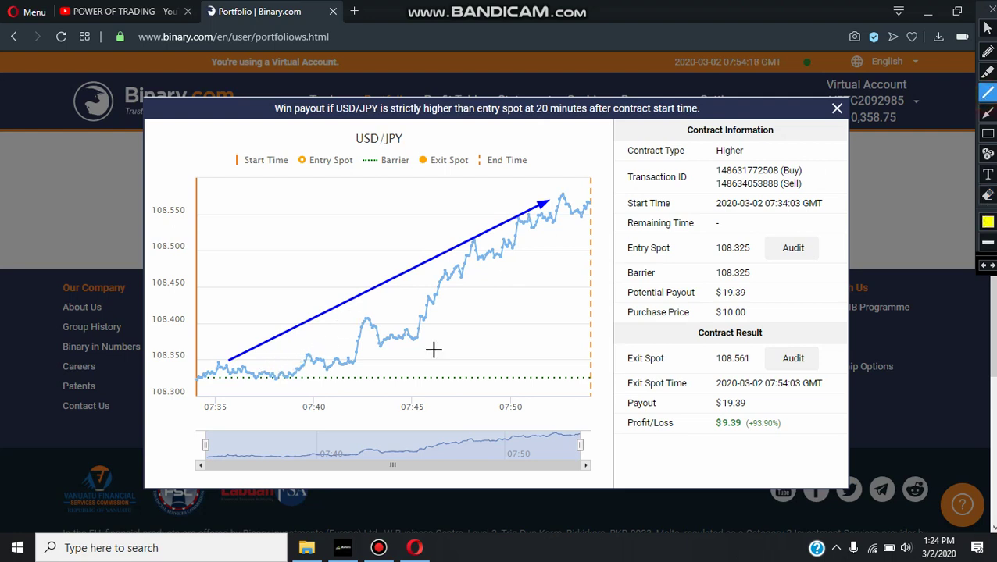
pyautogui.click(988, 27)
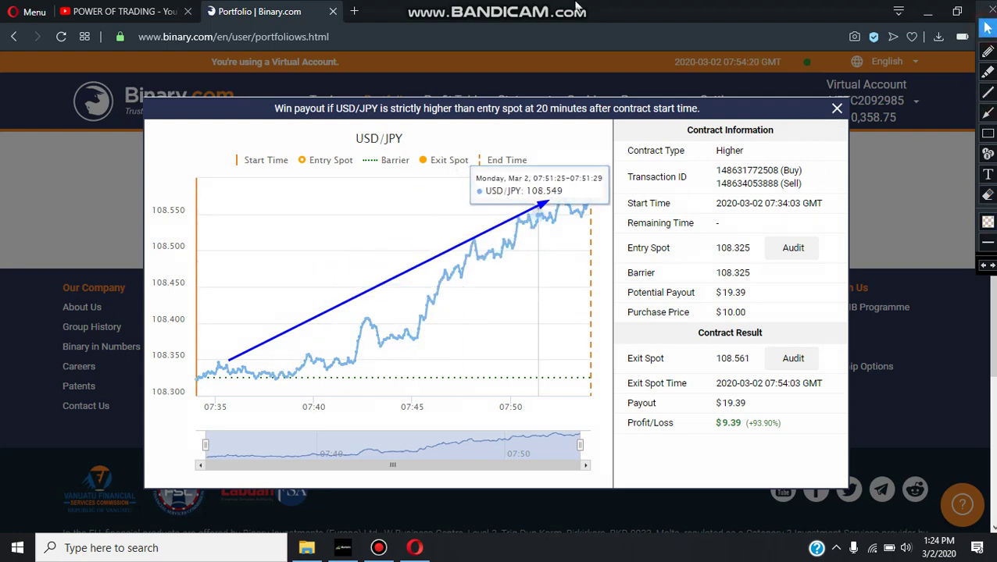
pyautogui.moveTo(578, 6)
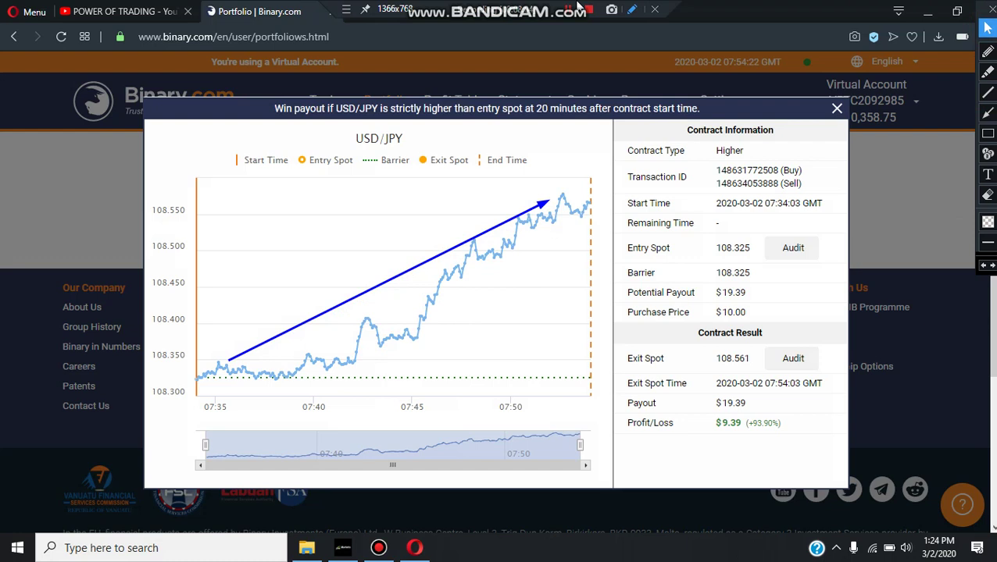